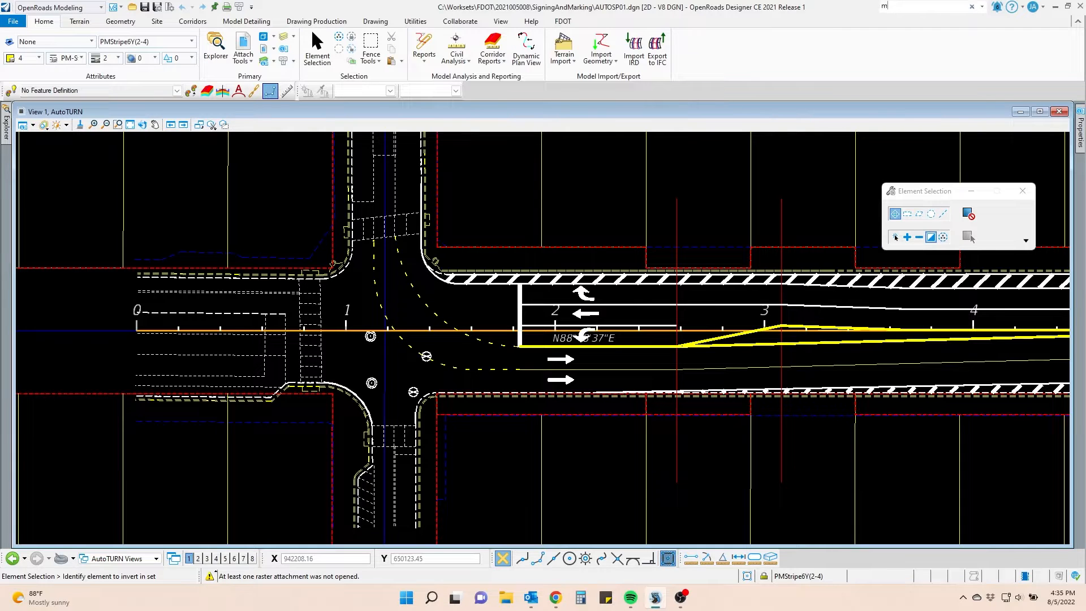
- Search the commands for "mdl" to find MDL Applications, and switch the workflow to Drawing
type("dl")
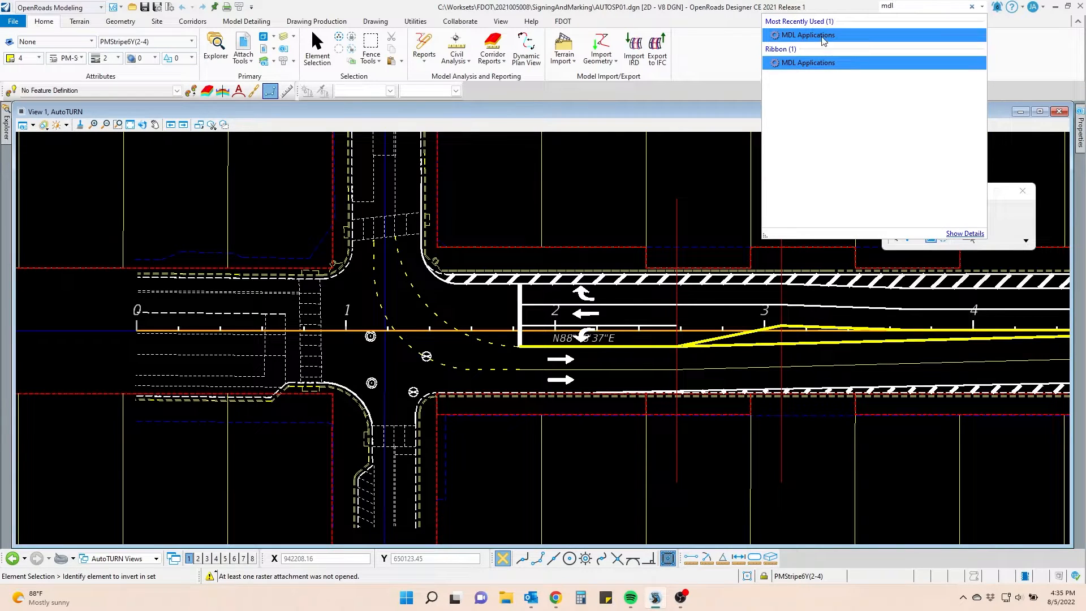
mouse_move(825, 36)
left_click(64, 7)
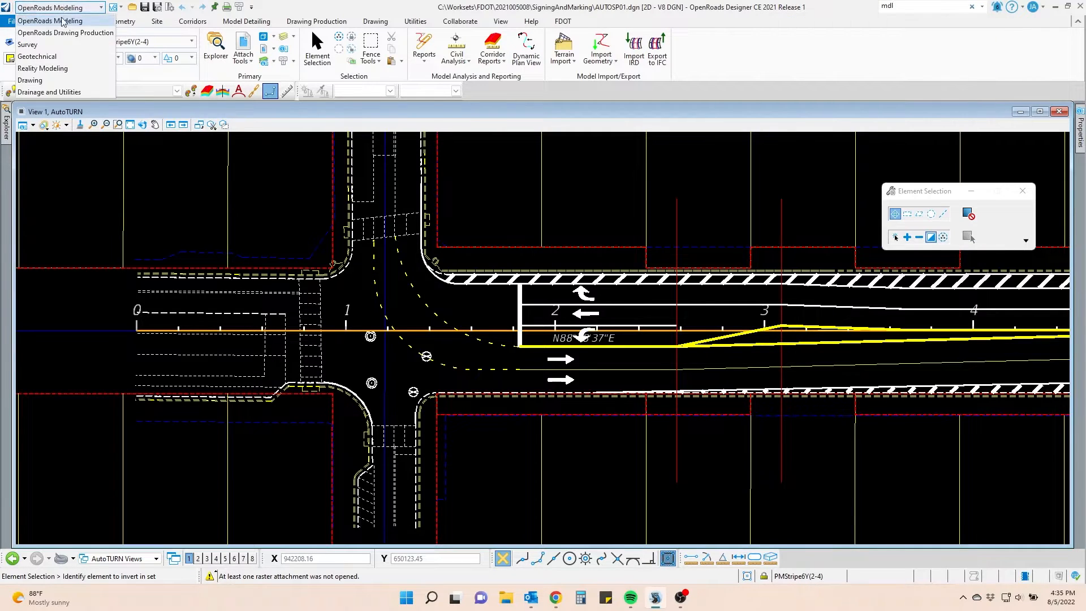
left_click(44, 83)
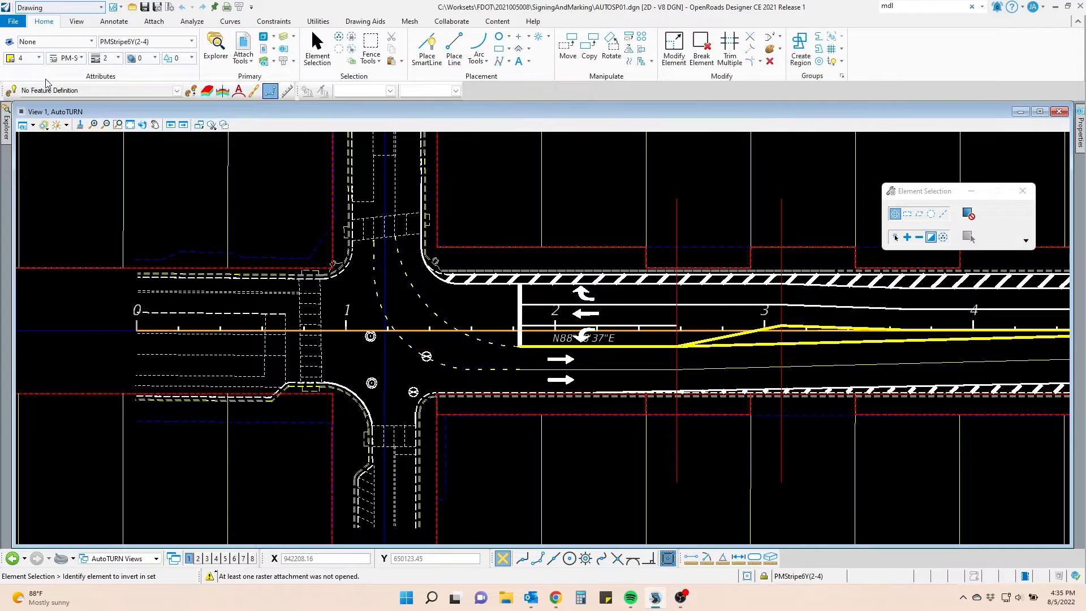
- Load the MDL application atcn.ma from the AutoTURN 11 program folder and close the applications dialog
left_click(325, 26)
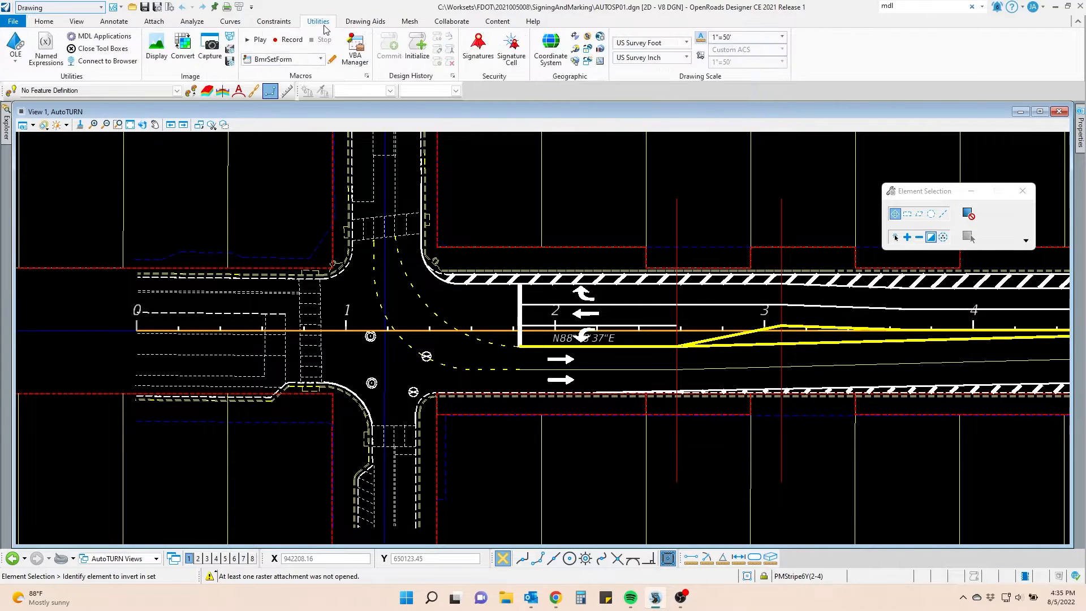
left_click(87, 37)
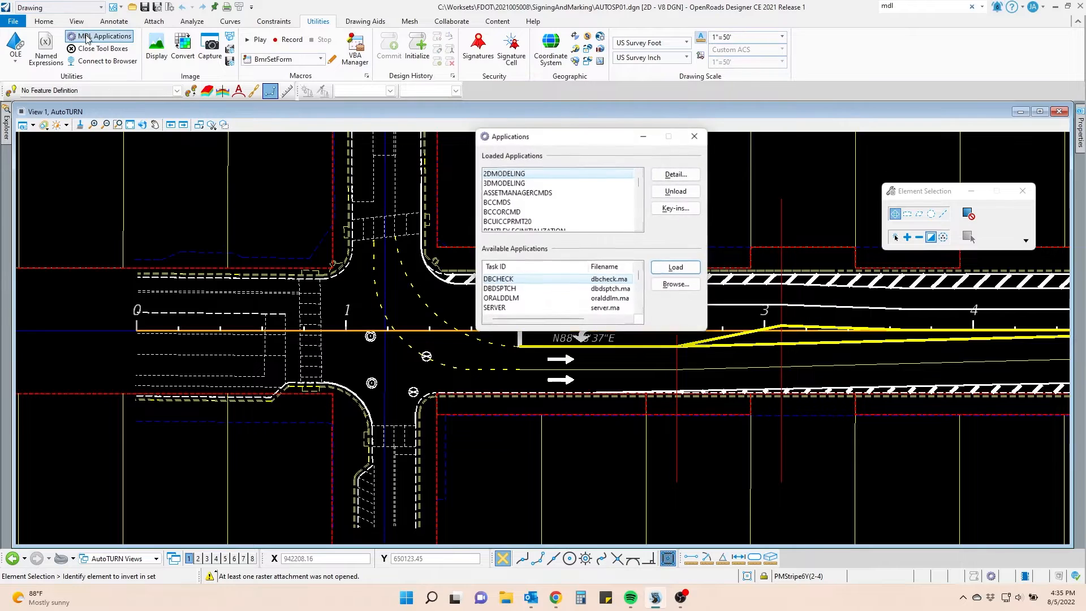
left_click(676, 285)
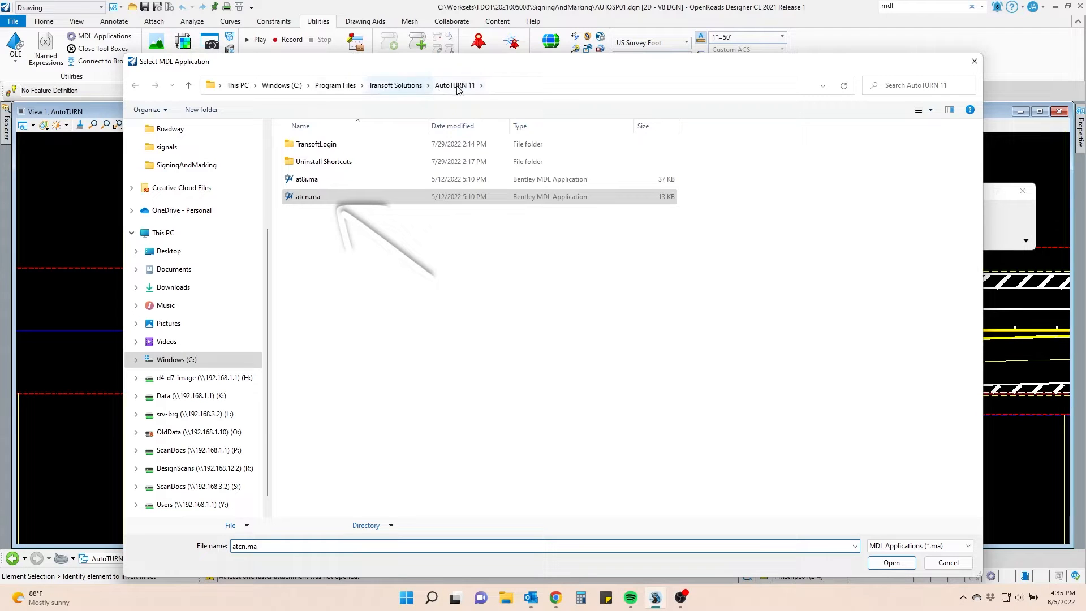
left_click(890, 563)
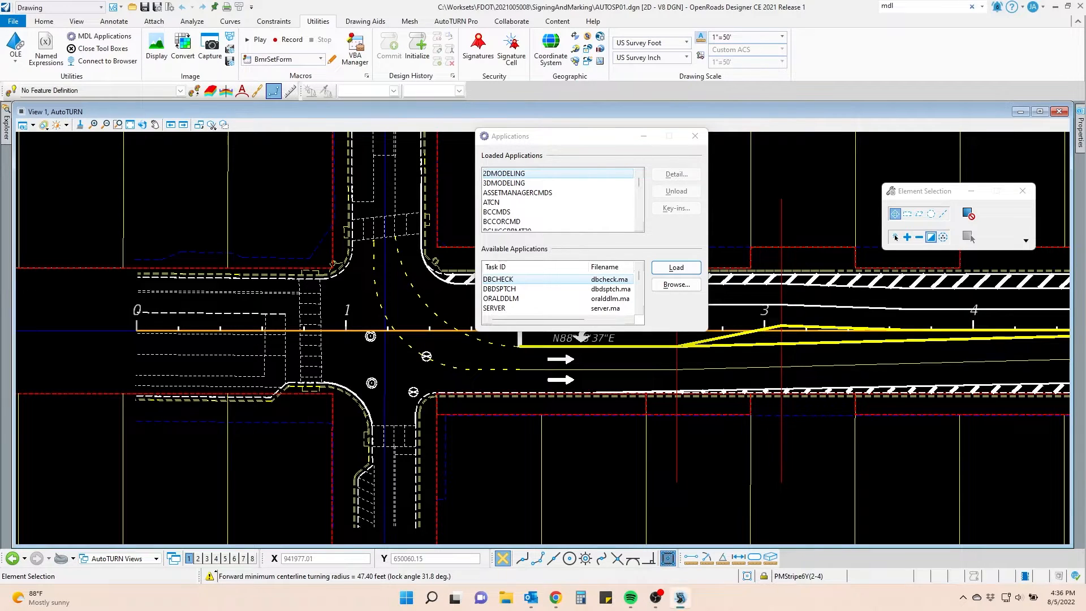
left_click(695, 136)
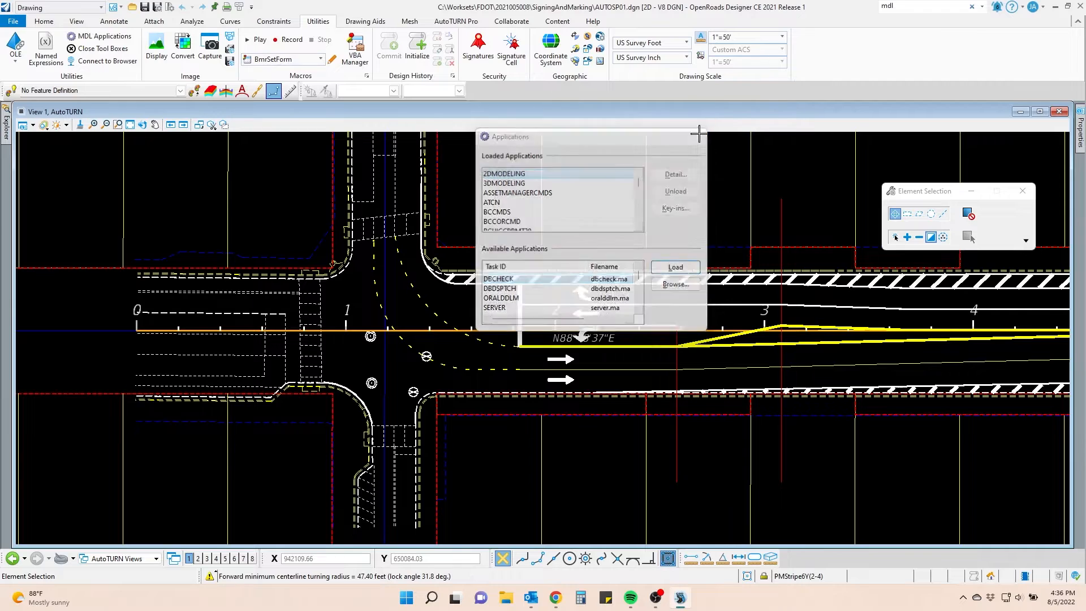
- Set the current AutoTURN vehicle to the AASHTO 2018 (US) passenger vehicle P
left_click(454, 22)
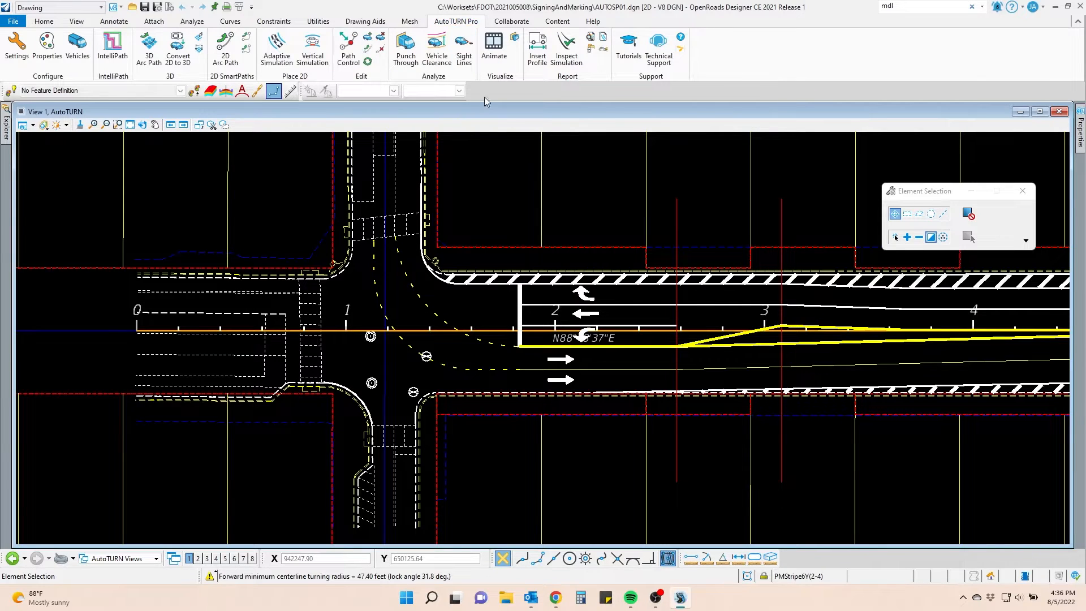
left_click(80, 44)
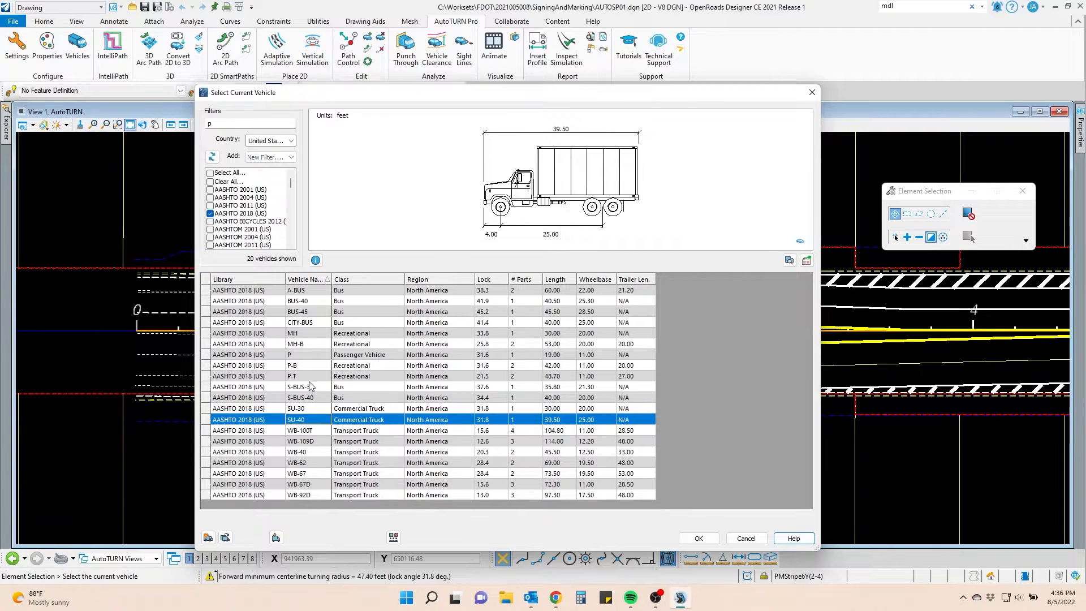
left_click(299, 355)
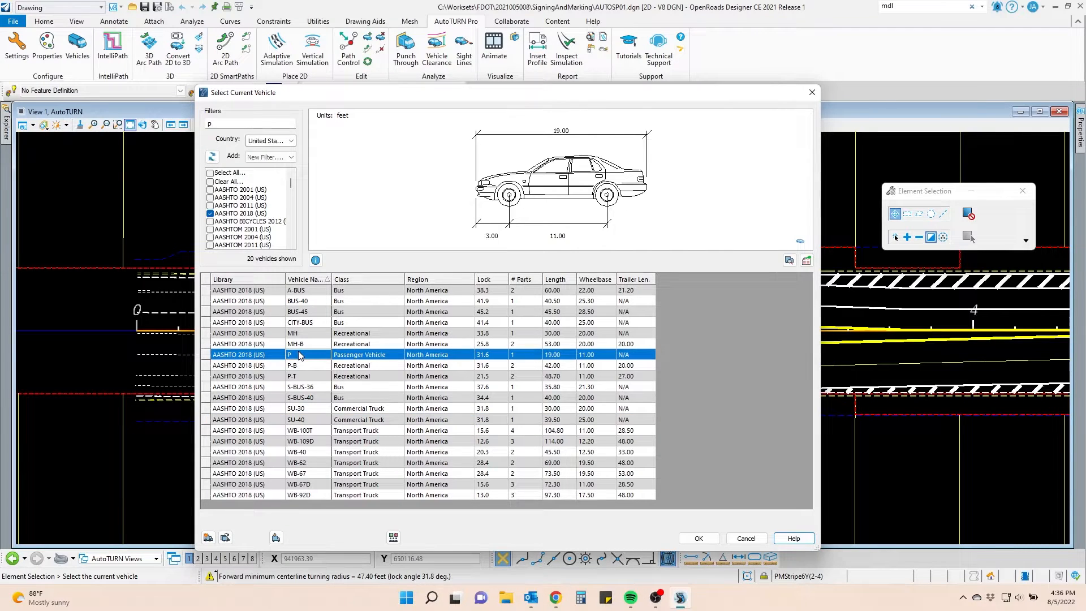
left_click(701, 537)
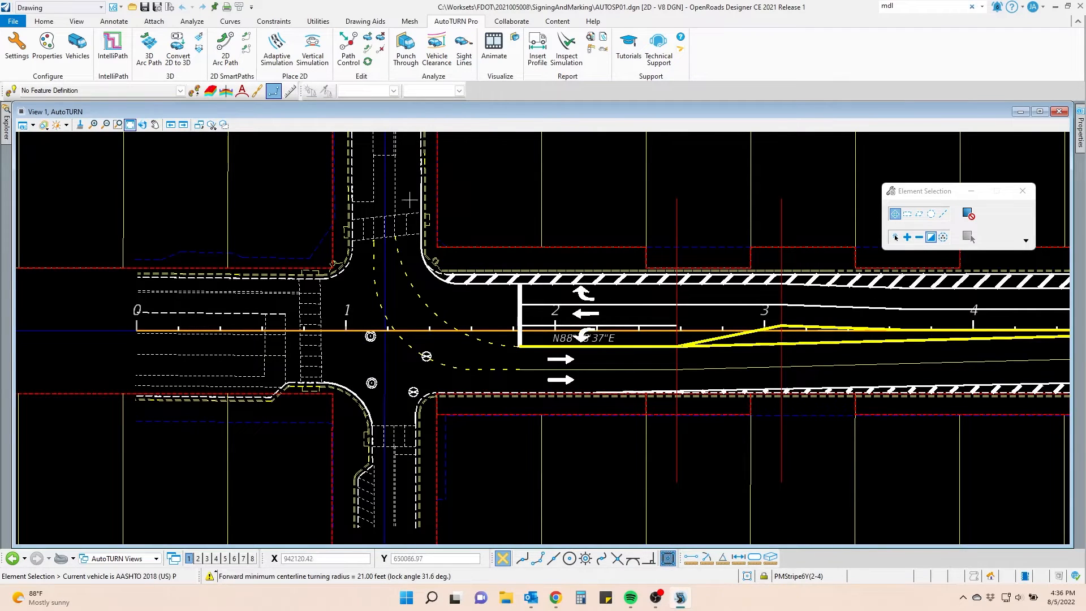
scroll(409, 235, "up", 3)
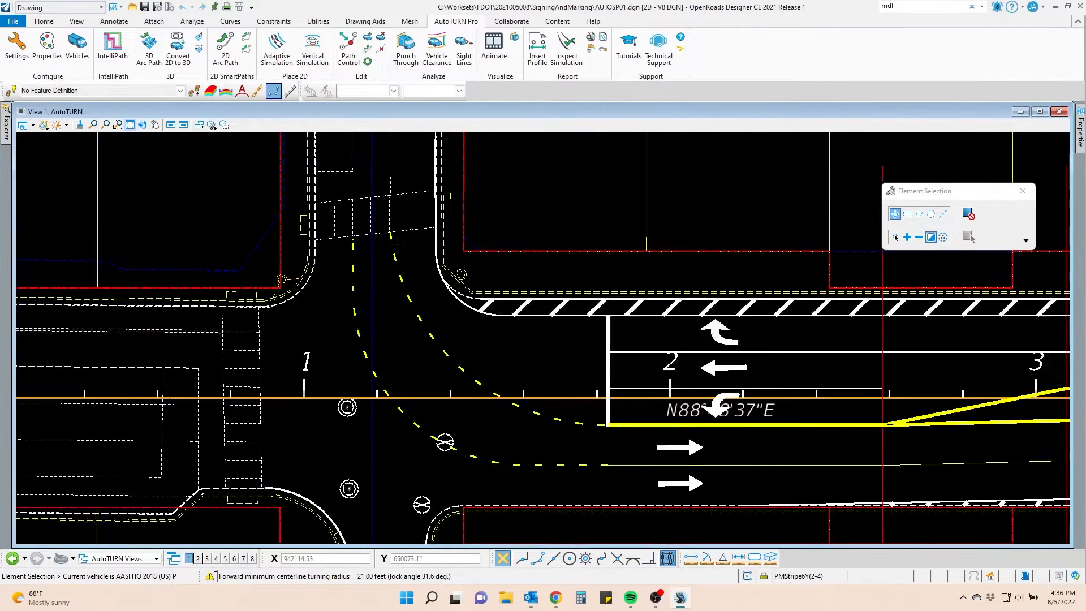
key("space")
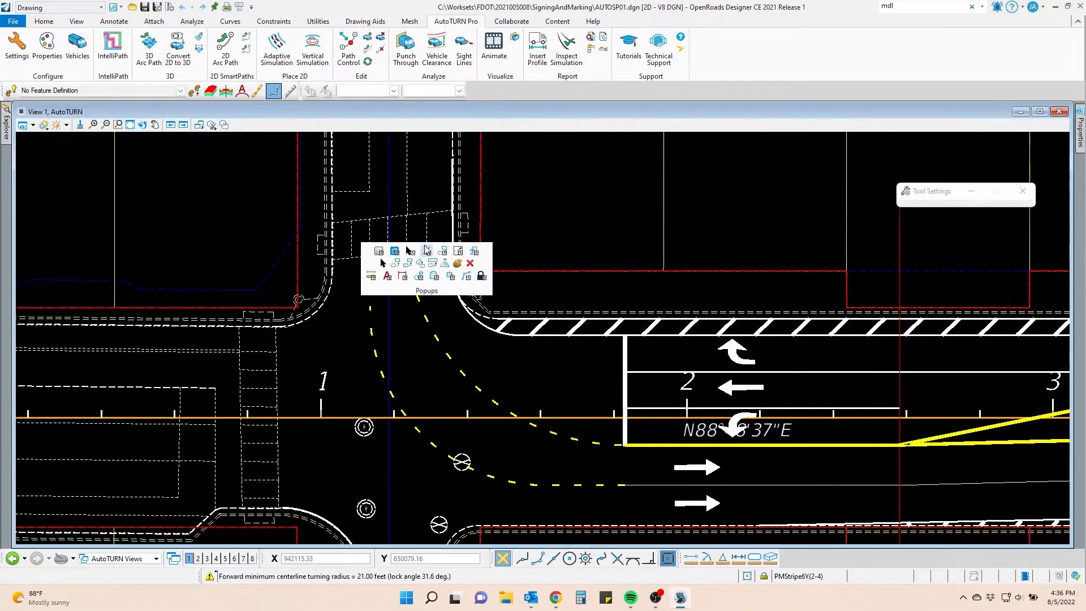
key("Escape")
key("shift+space")
left_click(400, 244)
scroll(407, 260, "up", 4)
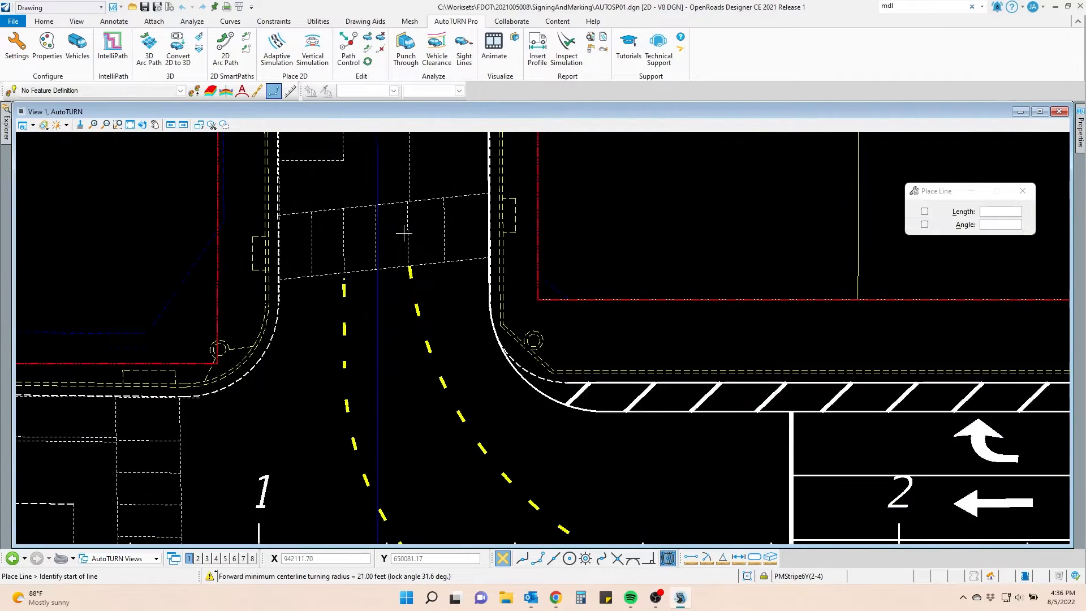
scroll(409, 266, "down", 3)
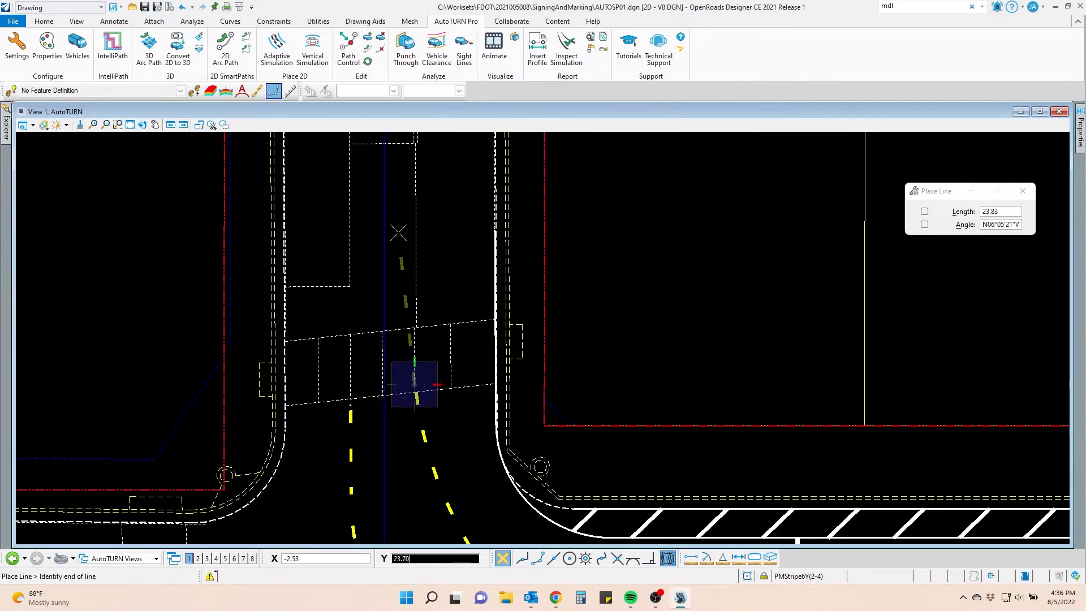
key("Escape")
- Draw a straight line from the upper end of the inner dashed turn guideline, up across the crosswalk along the existing lane line
scroll(433, 358, "down", 3)
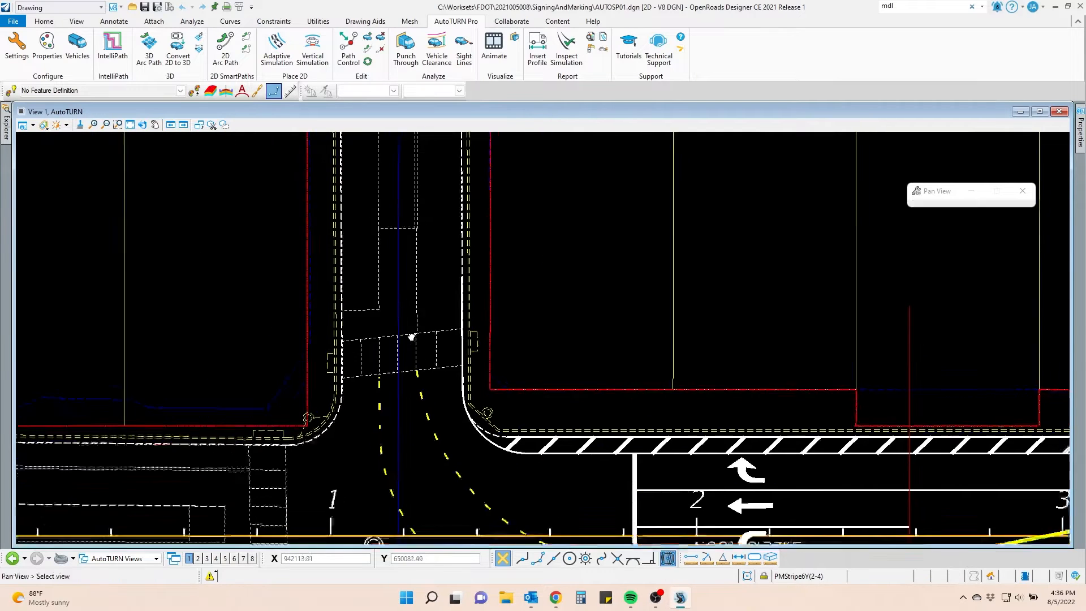
middle_click_drag(425, 340, 406, 303)
middle_click_drag(507, 452, 426, 298)
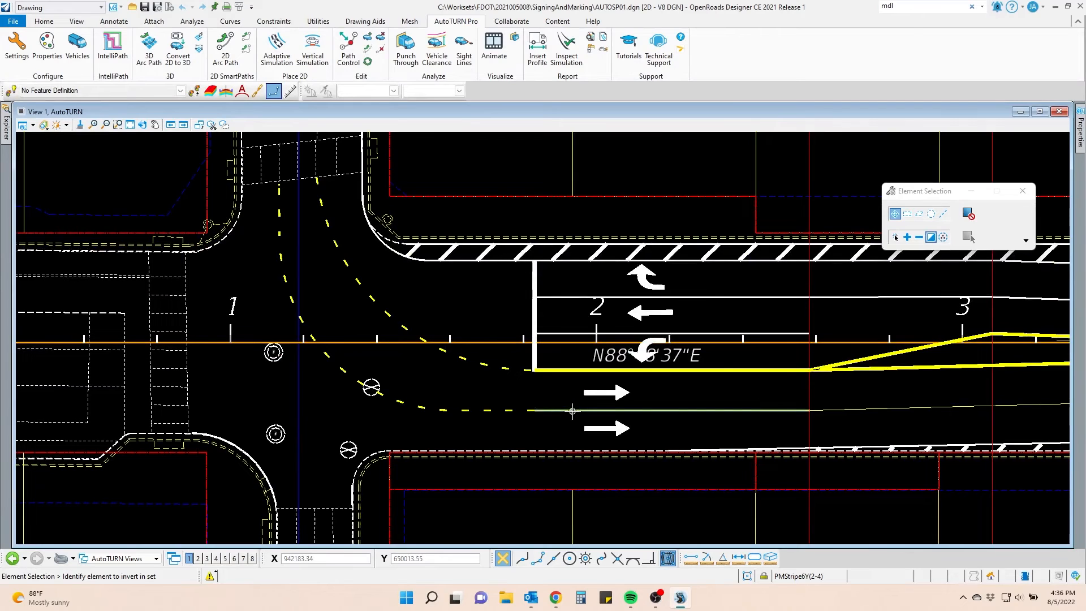
middle_click_drag(298, 201, 342, 321)
right_click(344, 308)
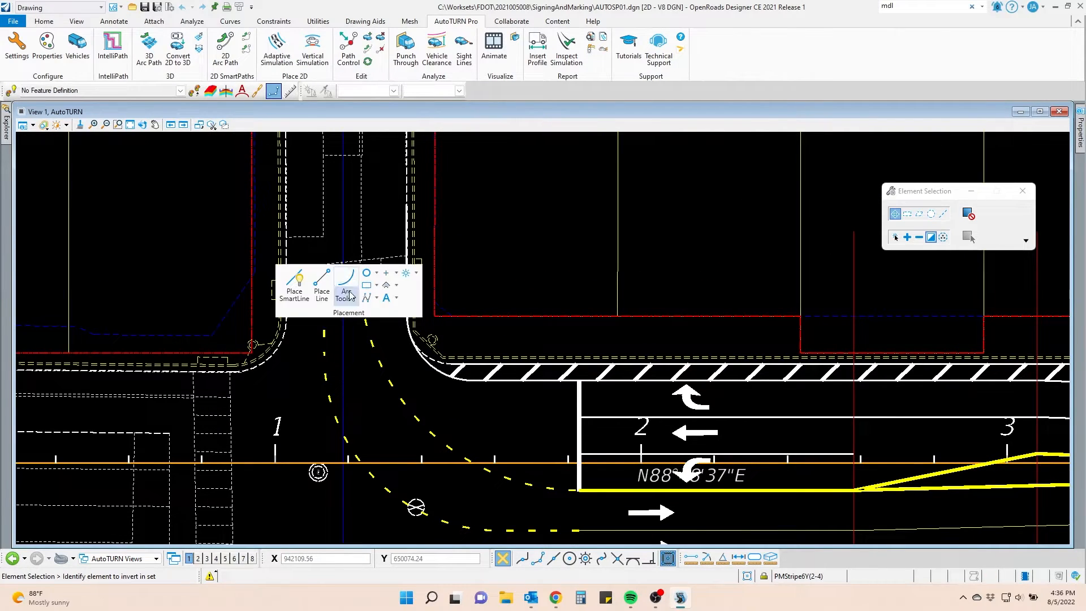
left_click(321, 283)
scroll(365, 305, "up", 3)
left_click(365, 305)
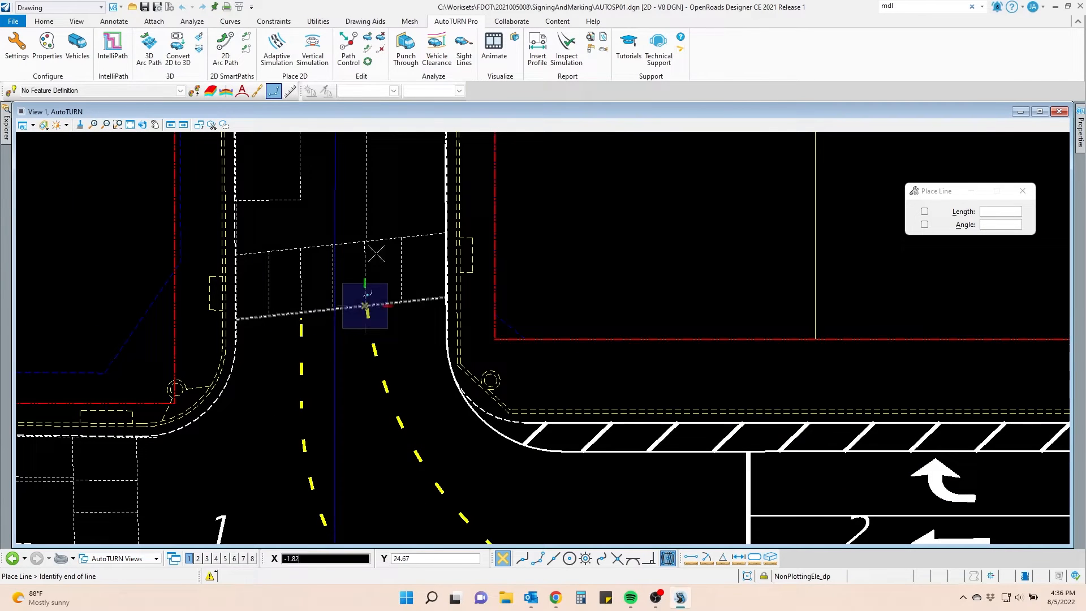
left_click(366, 139)
right_click(410, 196)
- Draw a second straight line from the upper end of the outer dashed turn guideline, up across the crosswalk along its lane line
scroll(410, 196, "down", 2)
scroll(348, 221, "up", 2)
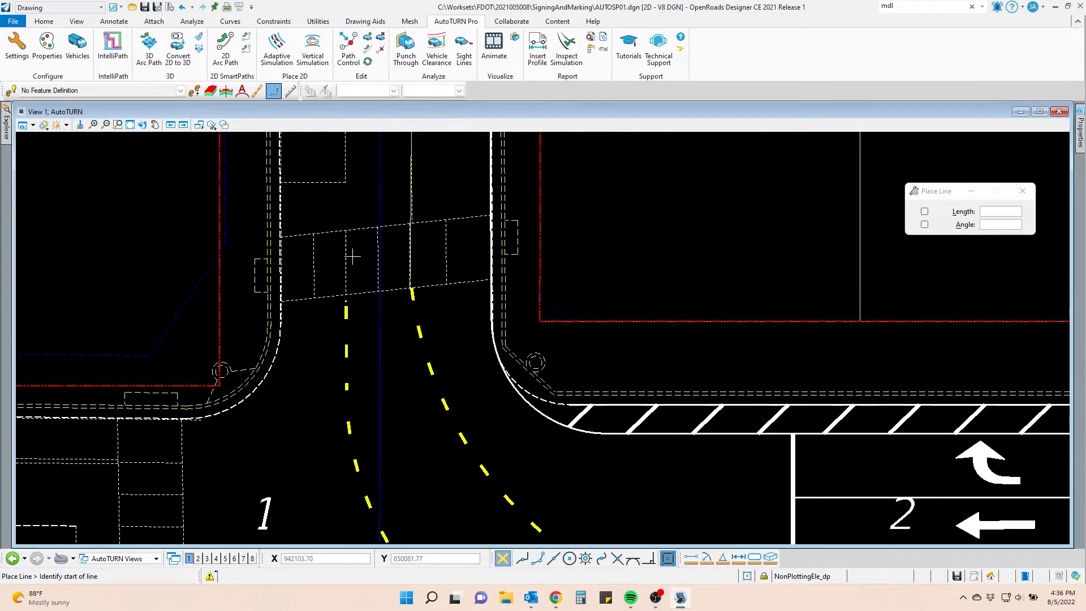
left_click(345, 281)
middle_click_drag(347, 154, 347, 227)
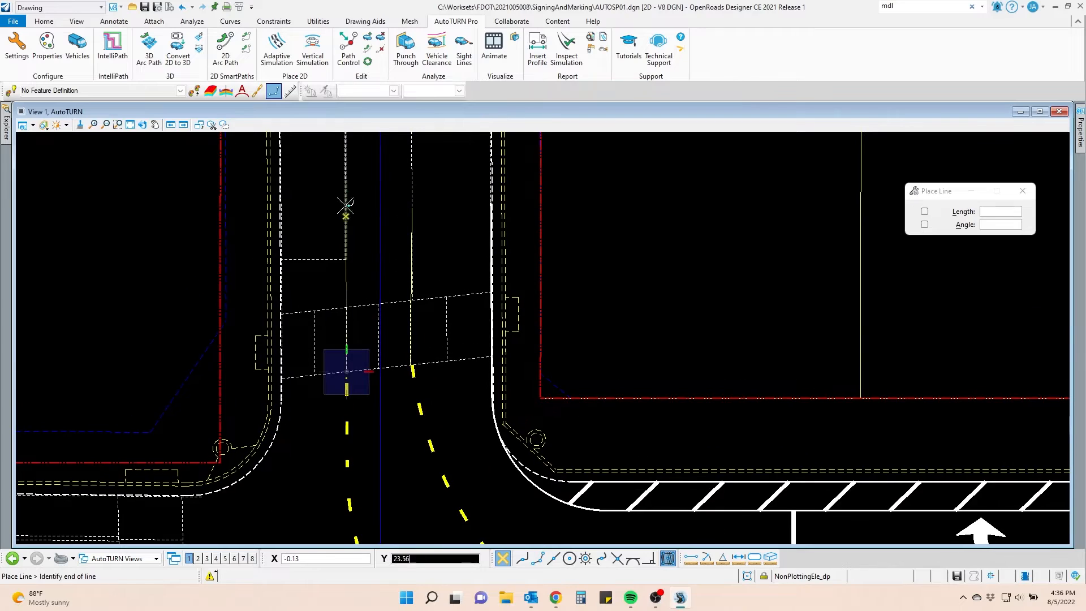
left_click(346, 198)
right_click(350, 204)
scroll(380, 255, "down", 2)
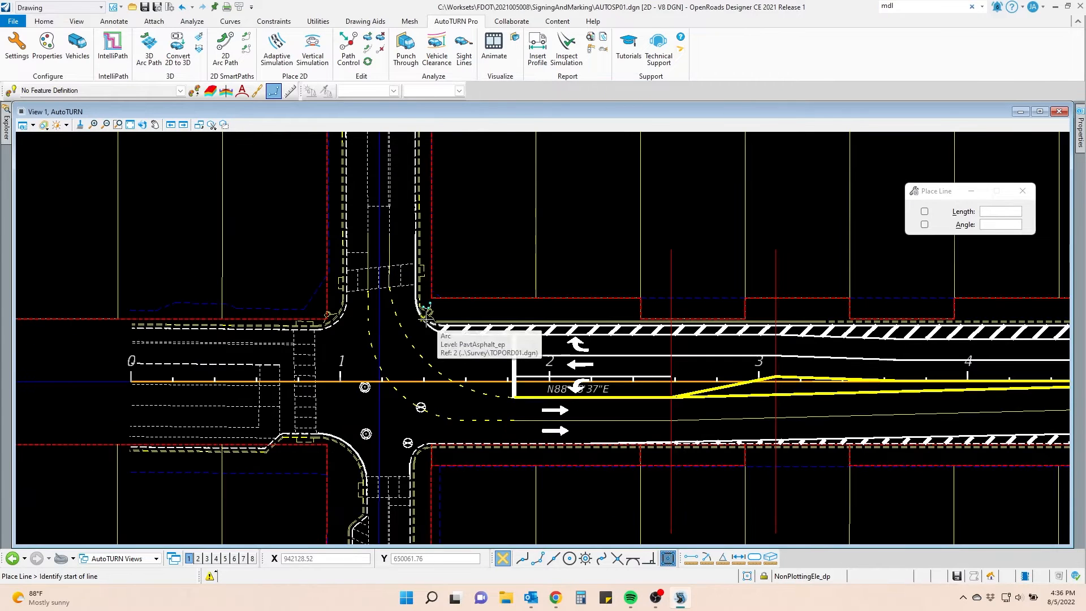
key("Escape")
- Start a 2D arc SmartPath and pick the newly drawn line above the inner turn guideline as the vehicle's alignment geometry
scroll(419, 297, "up", 2)
middle_click_drag(420, 297, 406, 282)
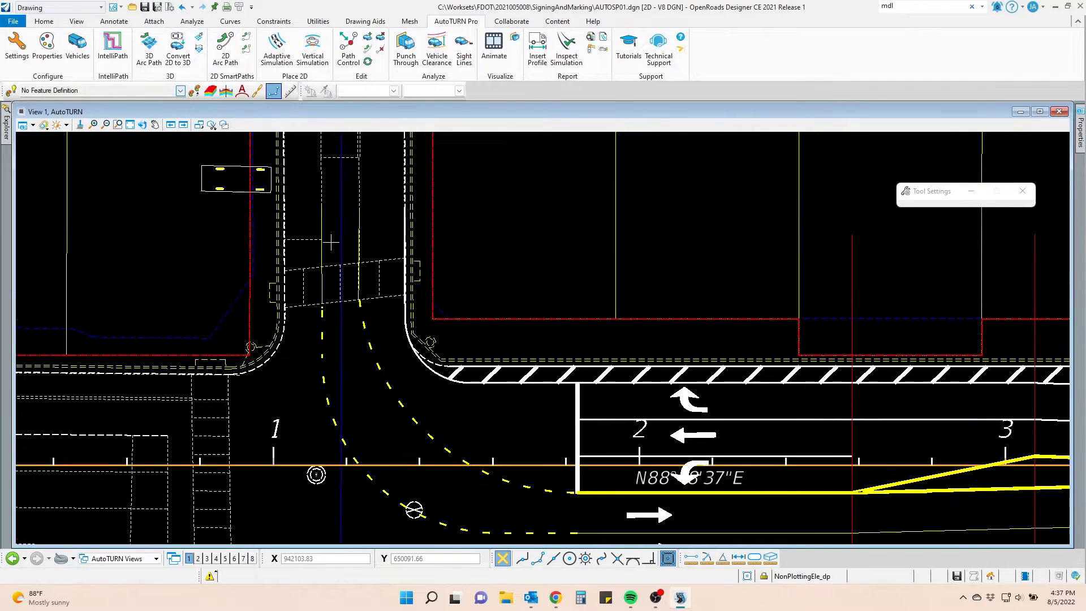
key("ctrl+z")
left_click(225, 58)
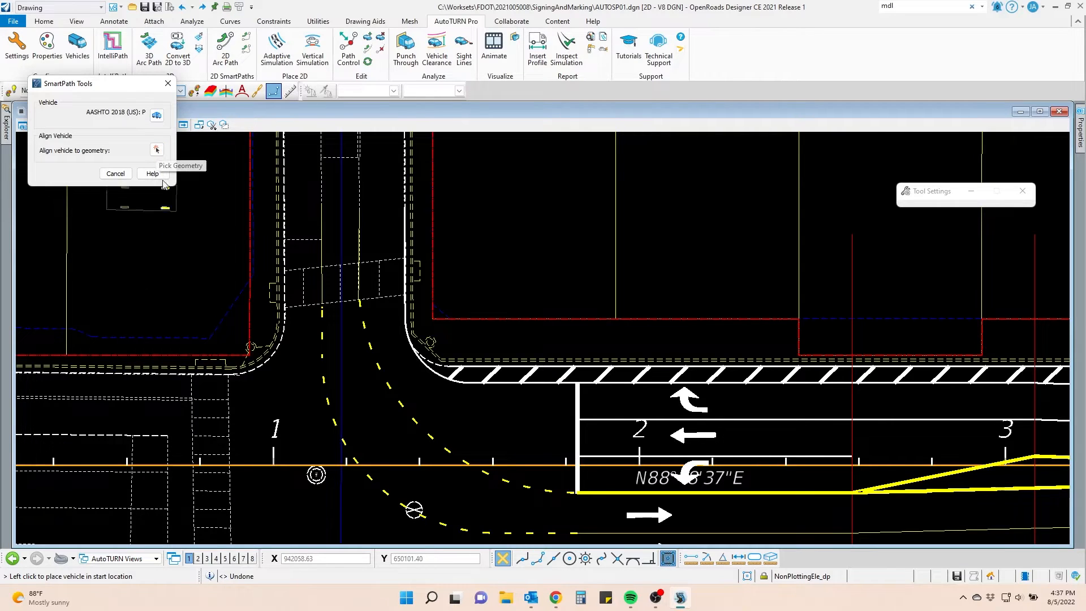
left_click(156, 149)
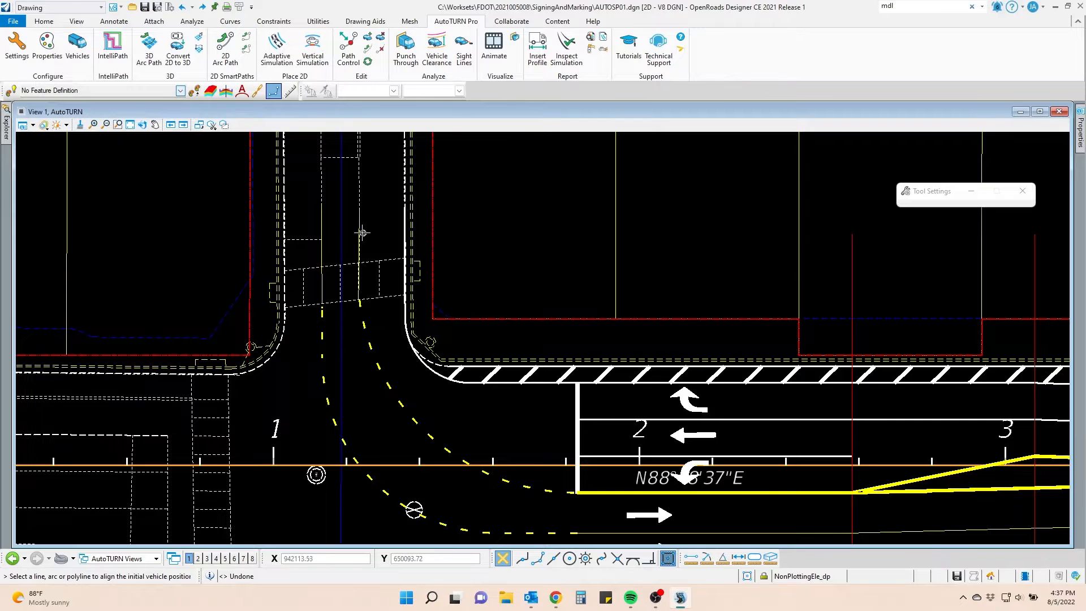
scroll(361, 232, "up", 5)
left_click(359, 374)
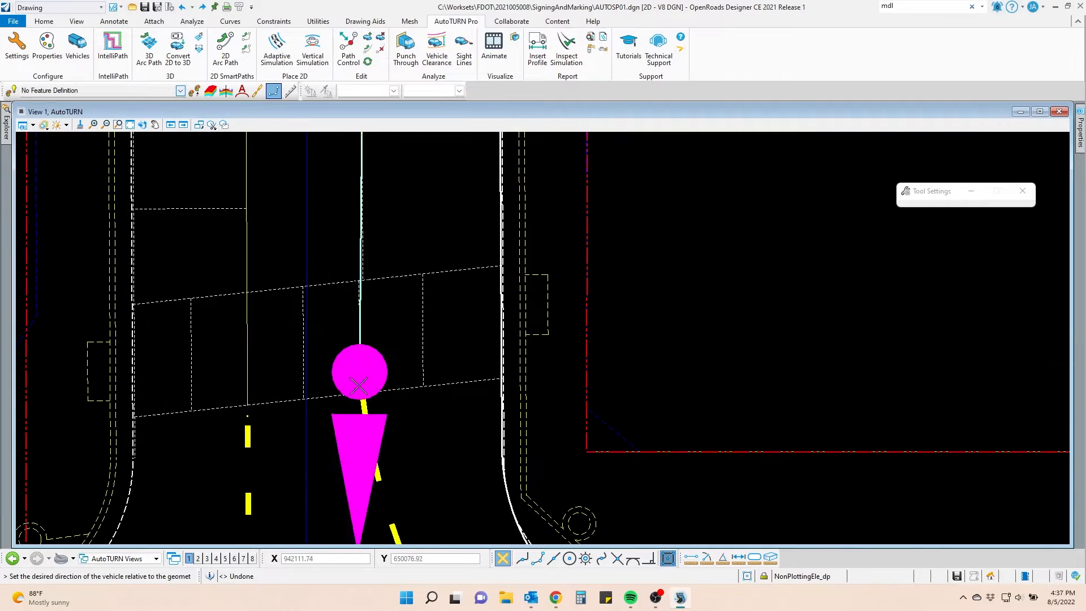
- Point the vehicle down toward the intersection and place its start between the two drawn lines, just before the crosswalk
scroll(366, 428, "down", 5)
middle_click_drag(376, 449, 315, 281)
left_click(315, 281)
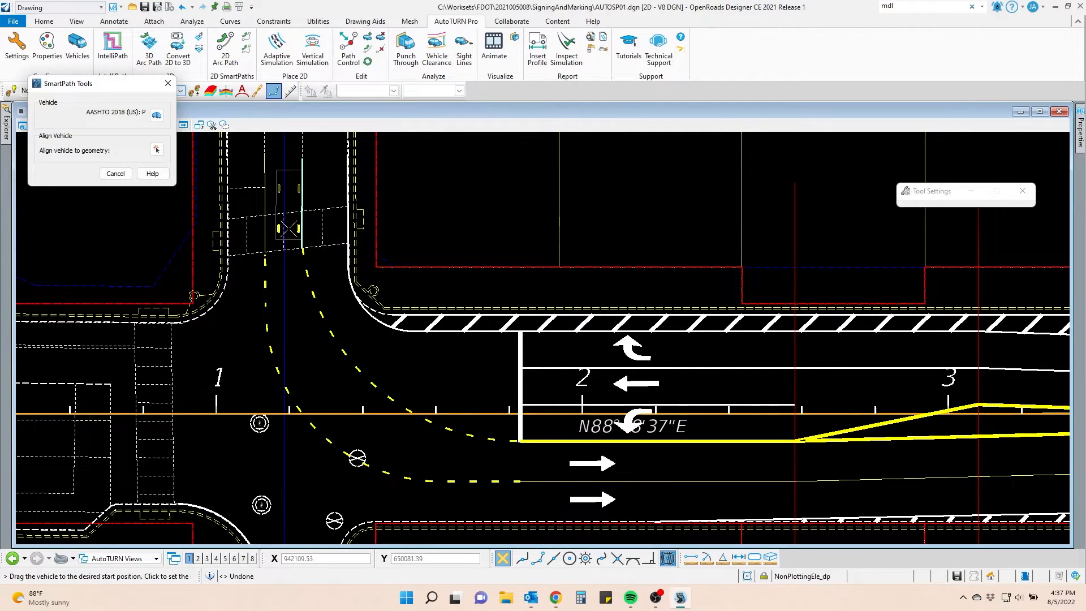
middle_click_drag(289, 238, 297, 307)
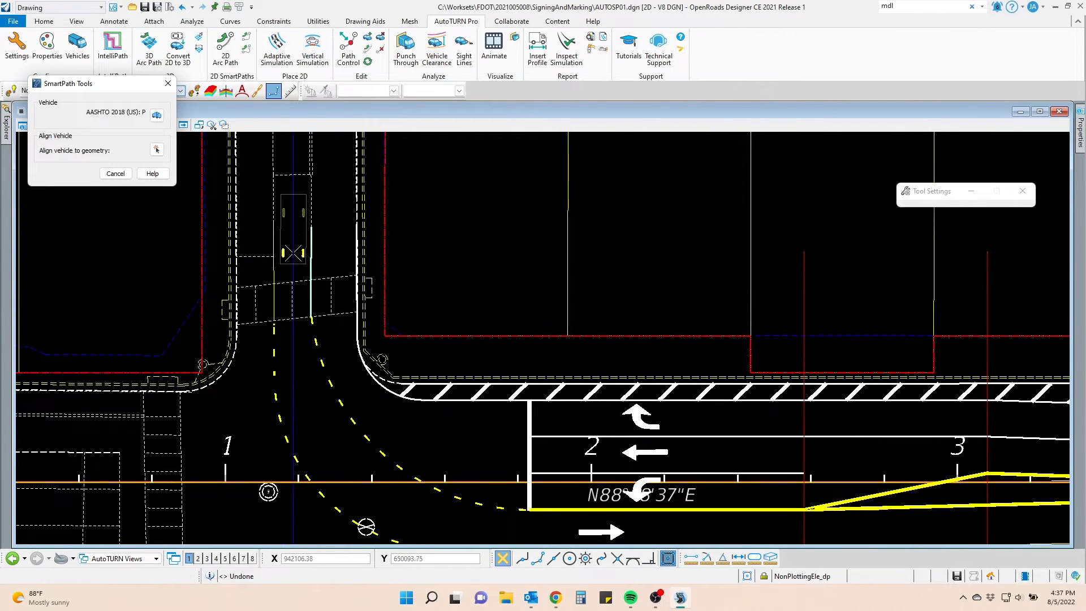
left_click(293, 252)
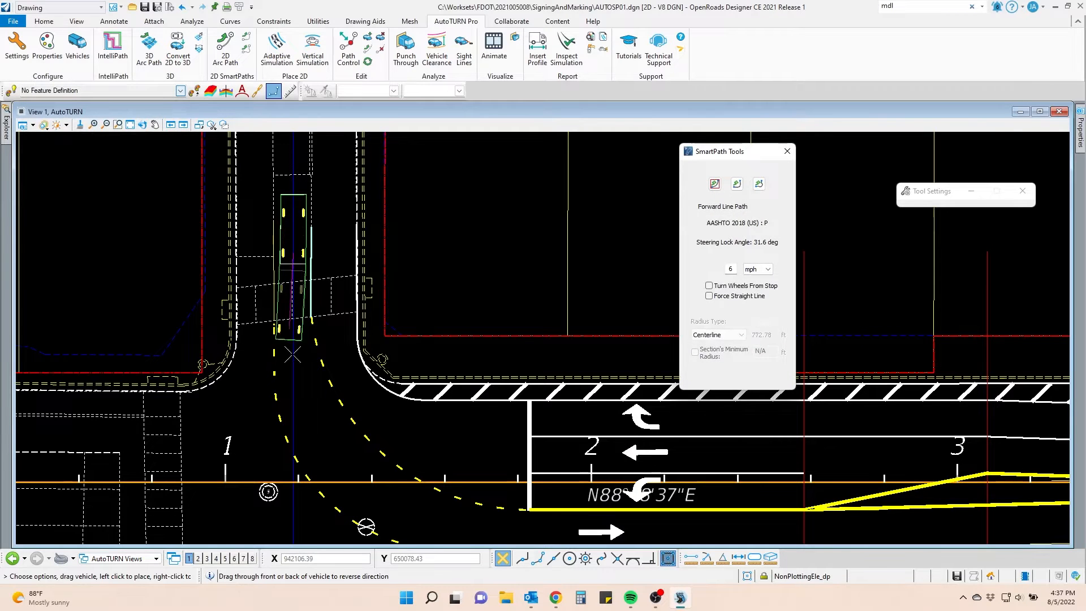
- Switch the SmartPath to a corner path and set its final angle from the line between the two departure lanes past the intersection
middle_click_drag(294, 351, 288, 305)
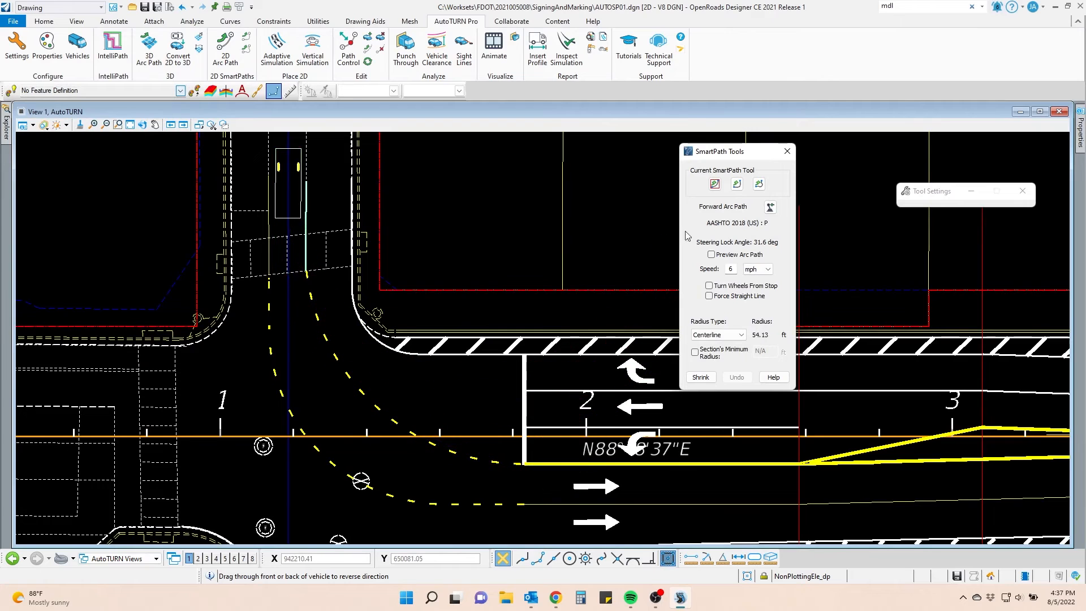
left_click(735, 185)
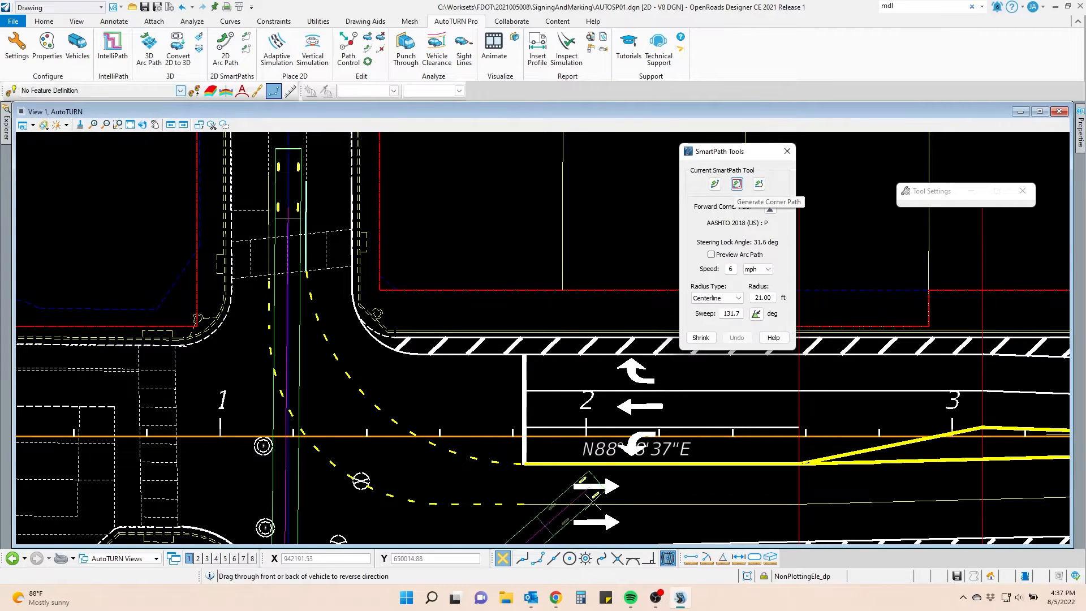
scroll(540, 447, "down", 2)
middle_click_drag(540, 447, 528, 374)
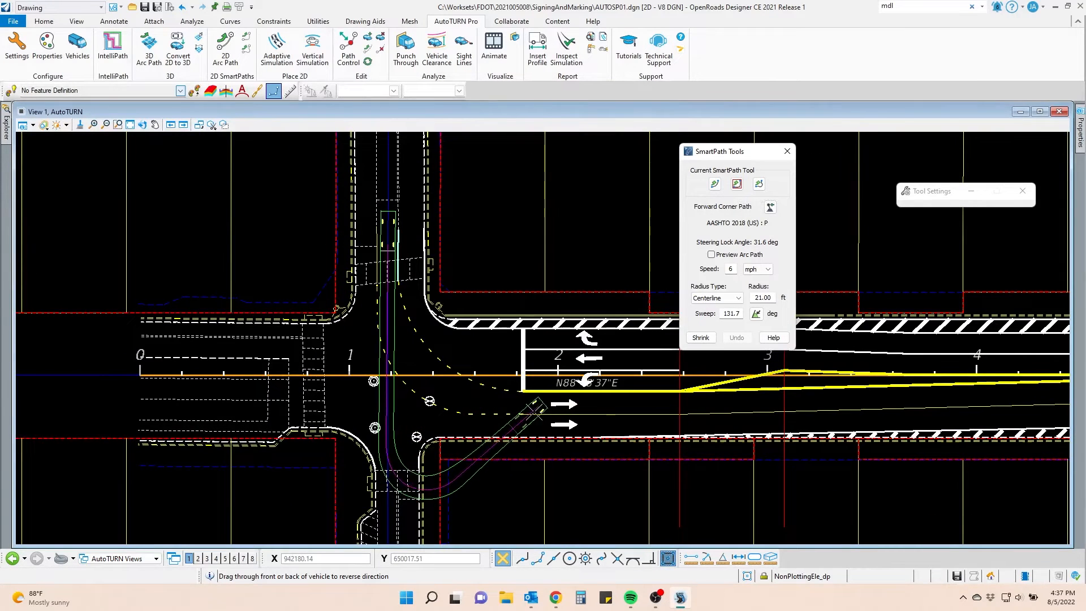
left_click(756, 313)
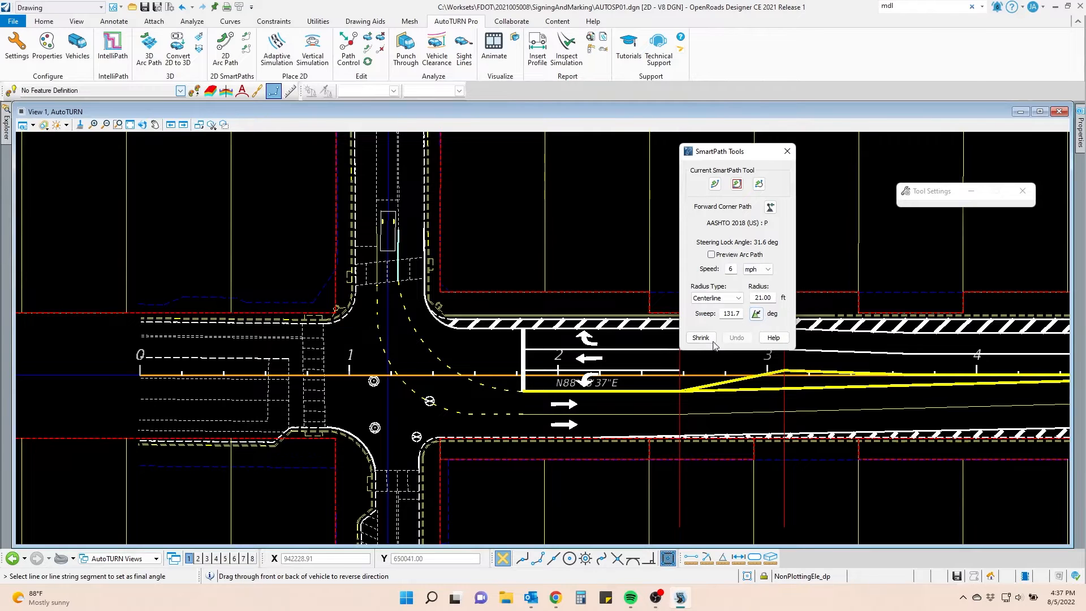
left_click(547, 415)
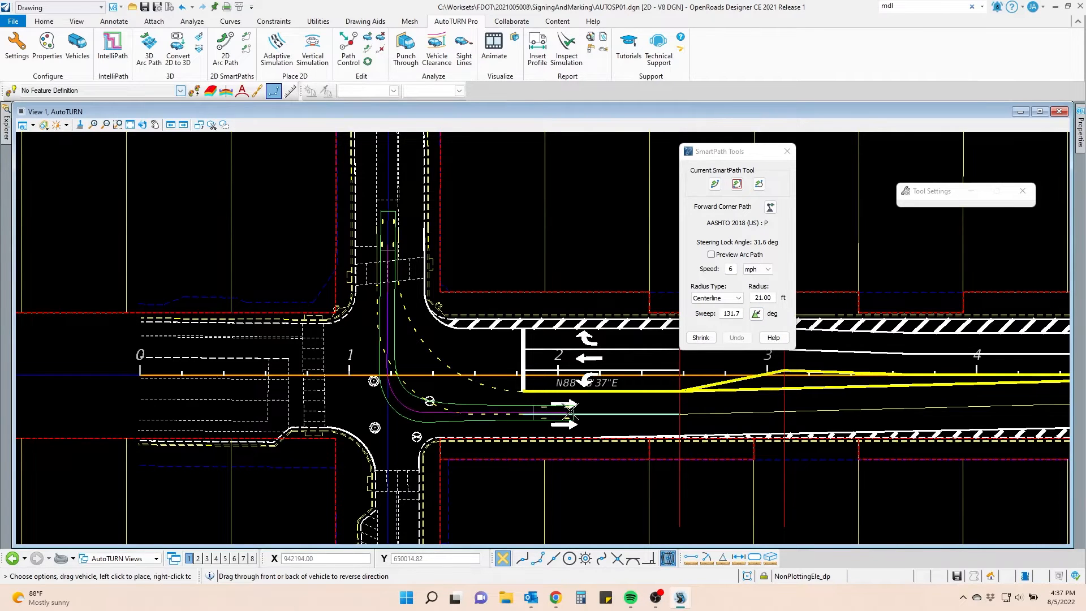
- End the passenger vehicle's corner path in the inner departure lane, at its straight arrow past the intersection, and finish the simulation
scroll(546, 398, "up", 2)
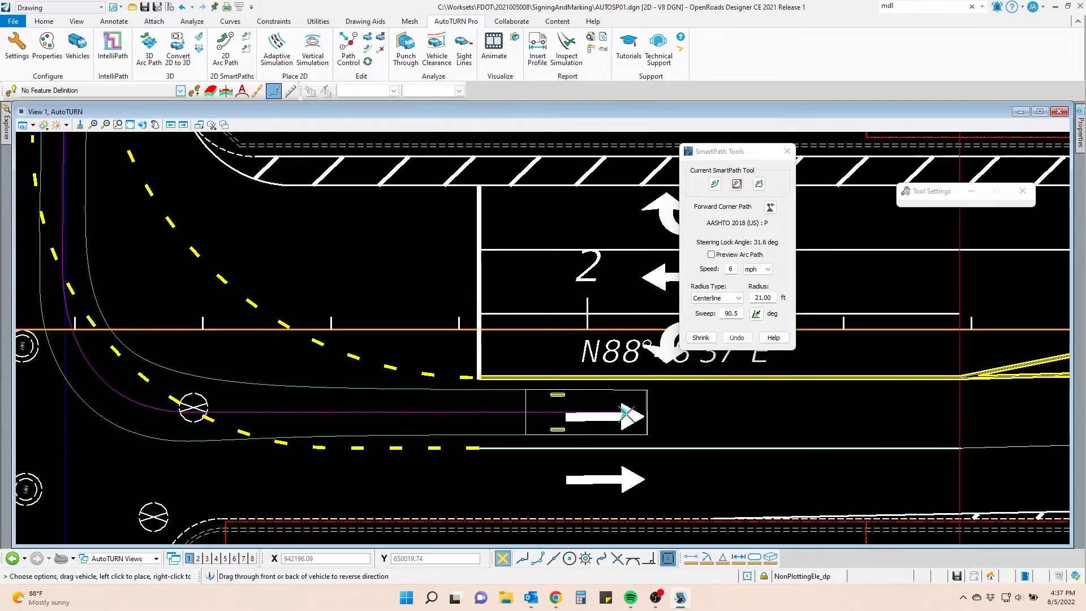
left_click(640, 428)
scroll(642, 431, "down", 2)
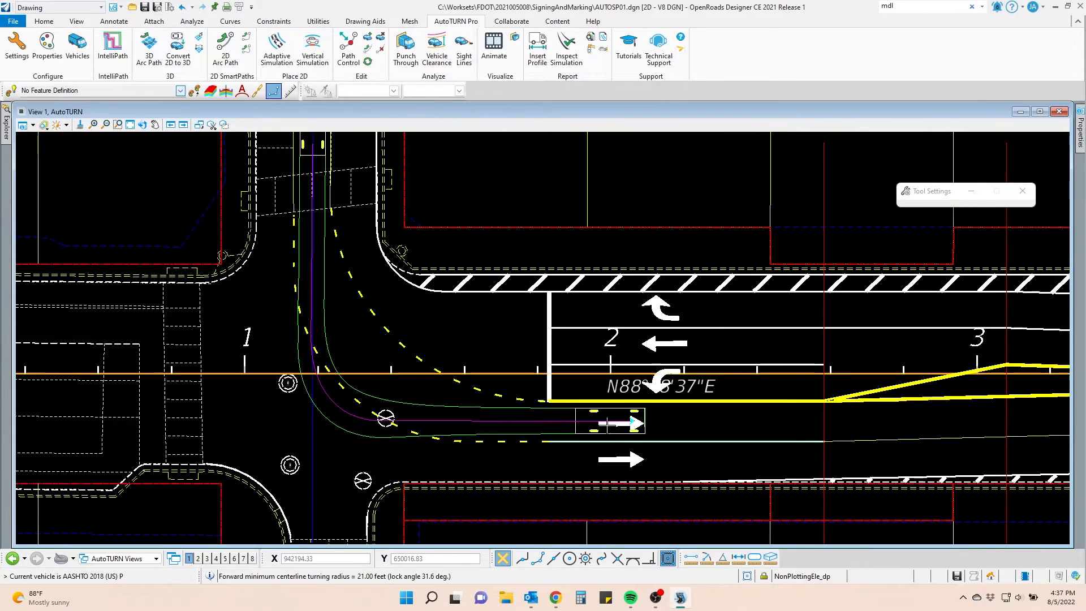
- Use Path Control to widen the passenger vehicle's turn so its path runs between the two dashed turn guidelines
left_click(348, 45)
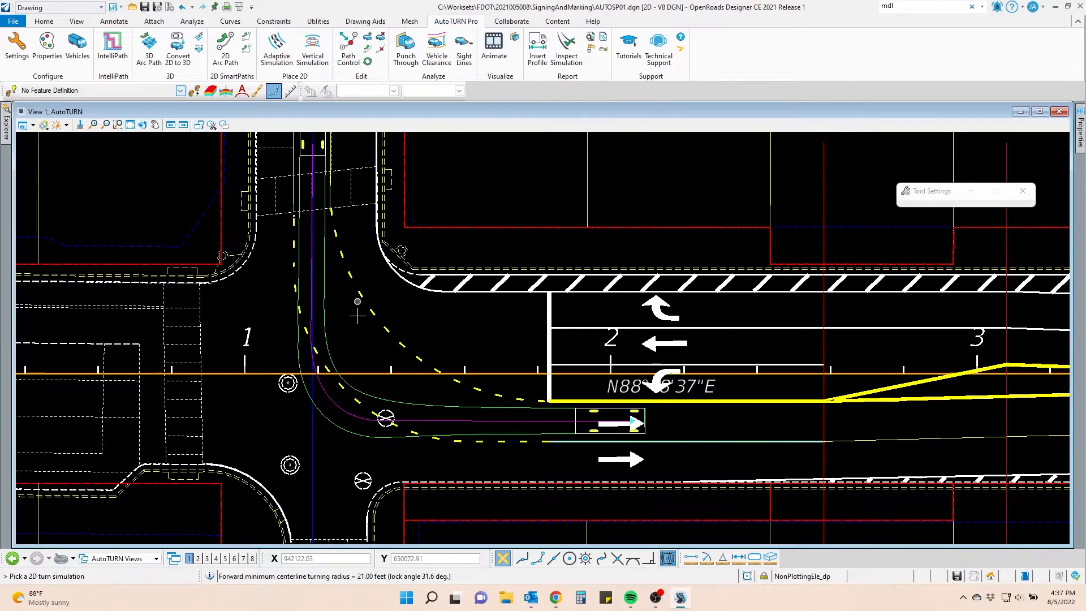
left_click(336, 408)
left_click(337, 406)
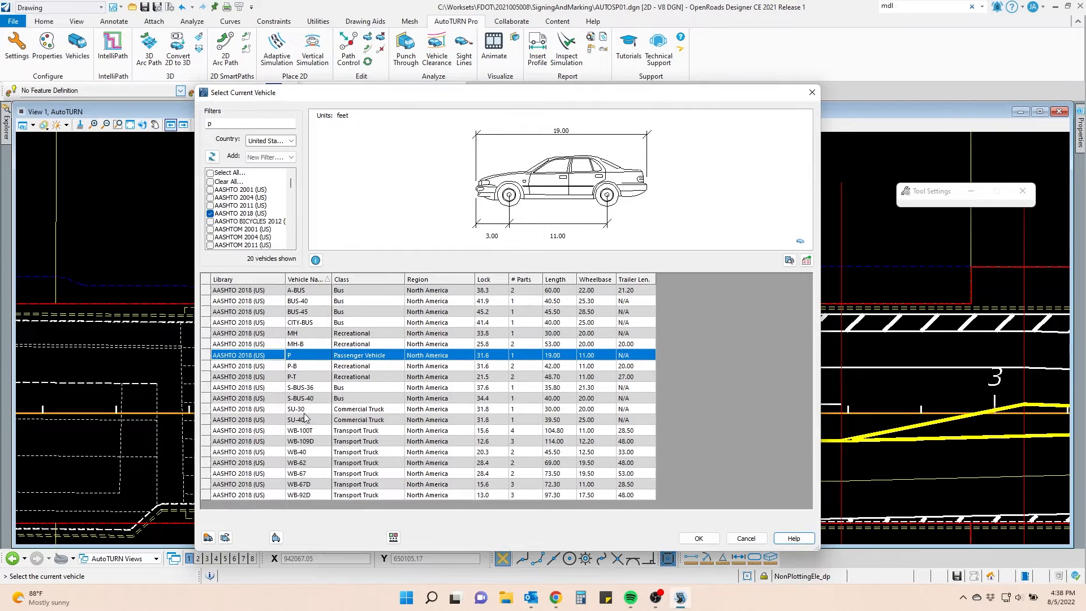
- Set the AASHTO 2018 (US) SU-40 as current vehicle and align a new 2D arc SmartPath to the line above the outer turn guideline
left_click(306, 418)
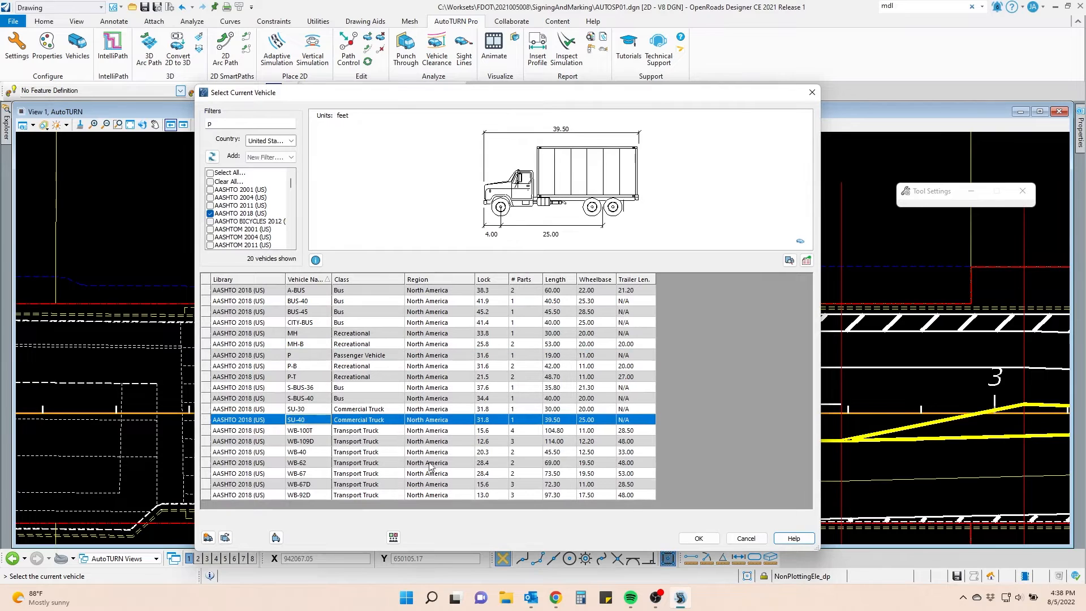
left_click(699, 538)
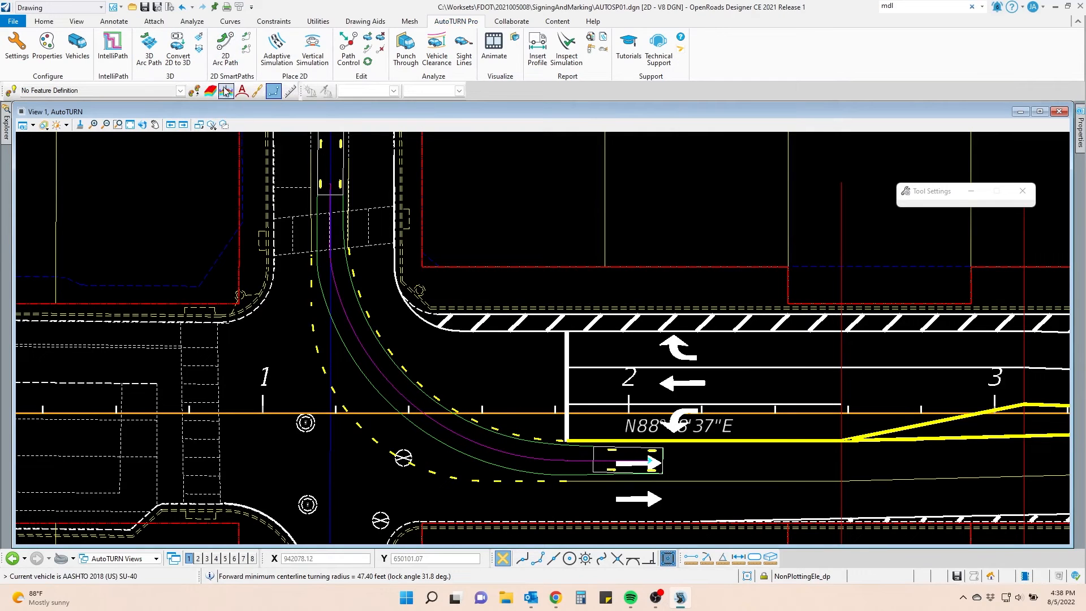
left_click(225, 48)
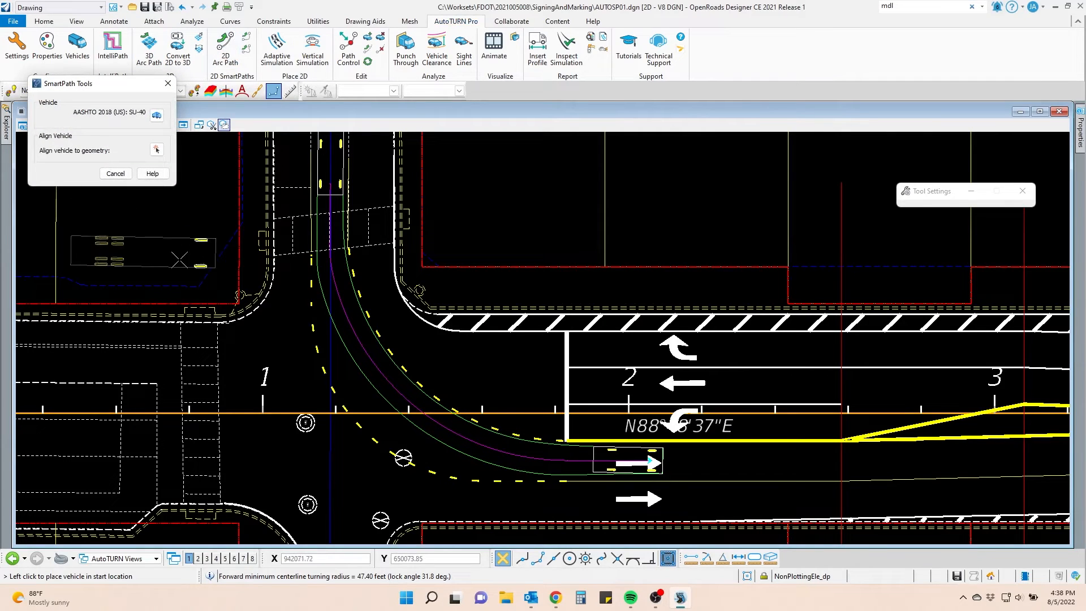
left_click(157, 149)
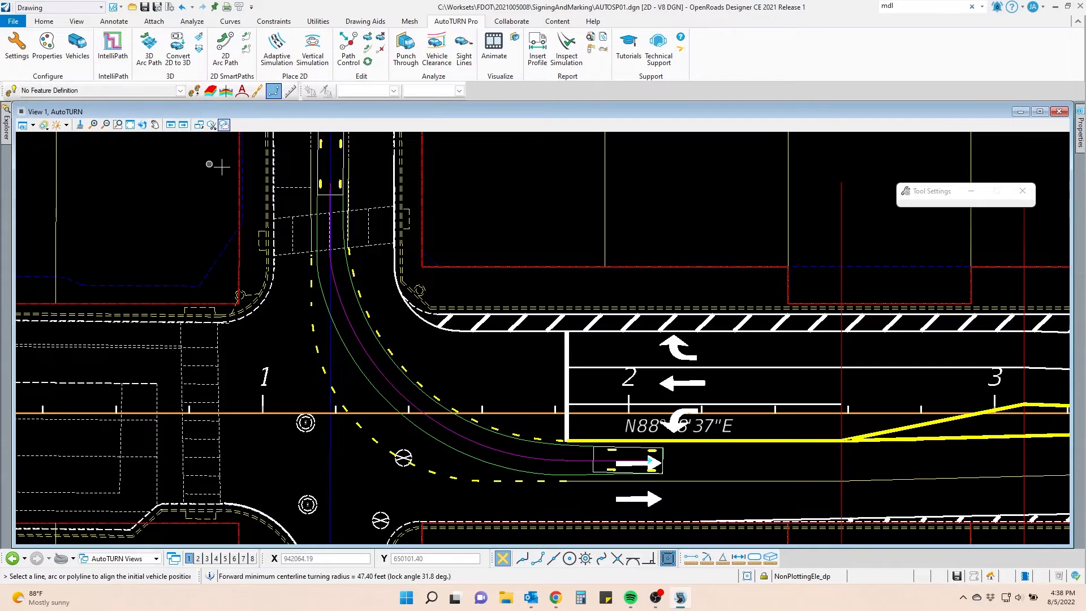
left_click(311, 200)
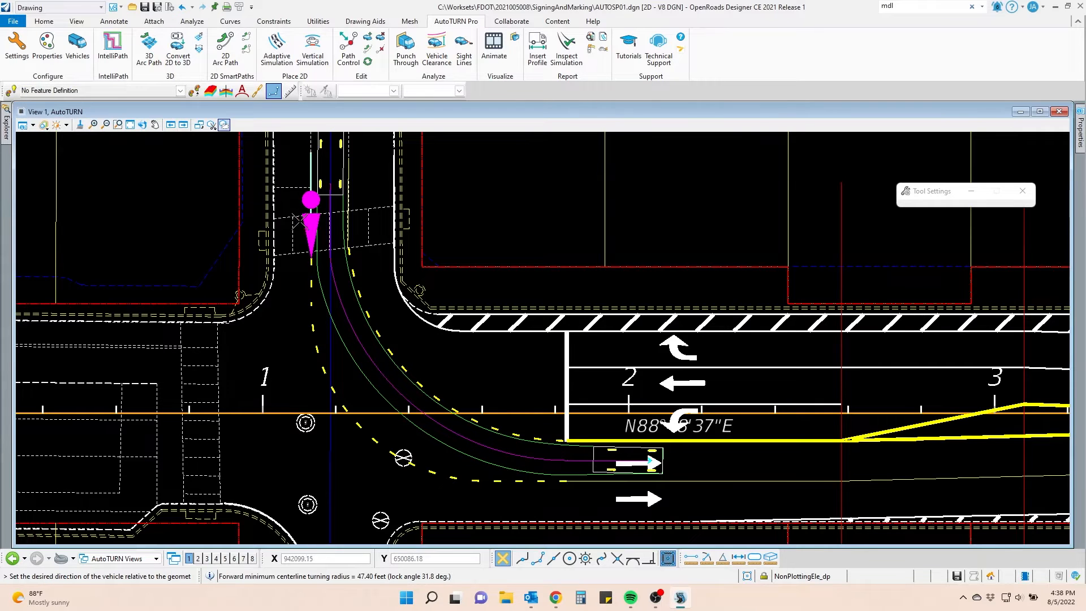
- Point the truck down toward the intersection and place its start in the outer approach lane, beside the passenger vehicle before the crosswalk
left_click(292, 273)
middle_click_drag(296, 208, 323, 296)
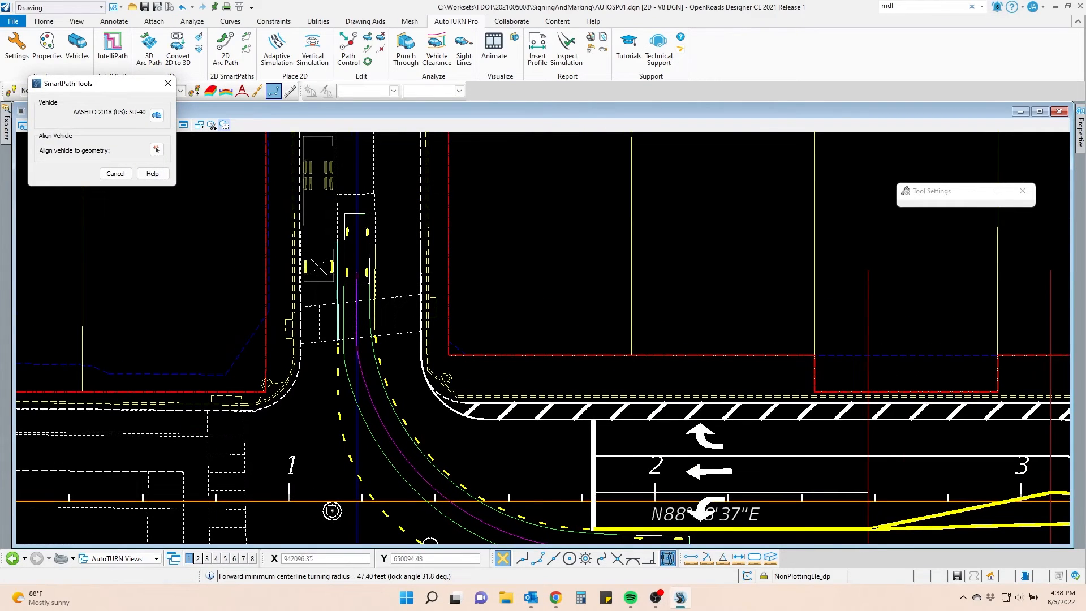
left_click(319, 266)
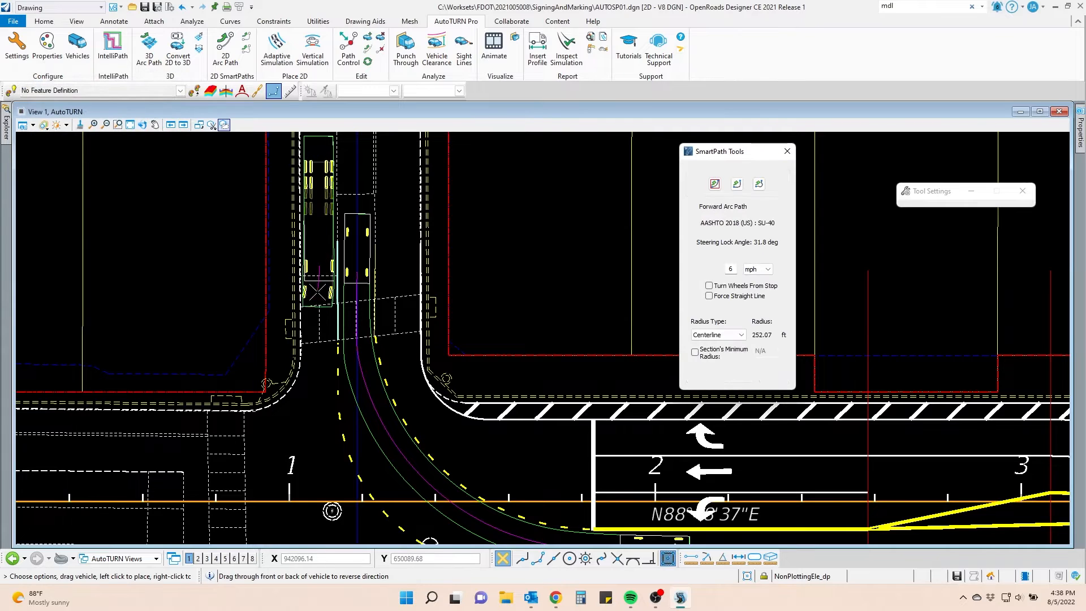
- Generate the truck's corner path with its final angle taken from the line between the departure lanes, ending in the outer lane past its straight arrow
left_click(737, 185)
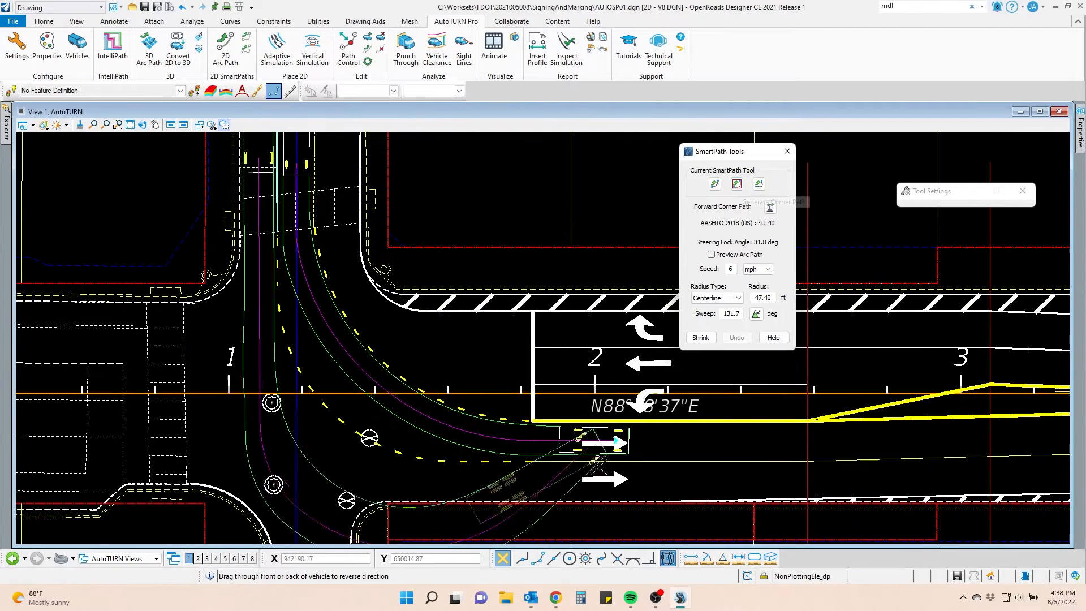
middle_click_drag(578, 485, 595, 415)
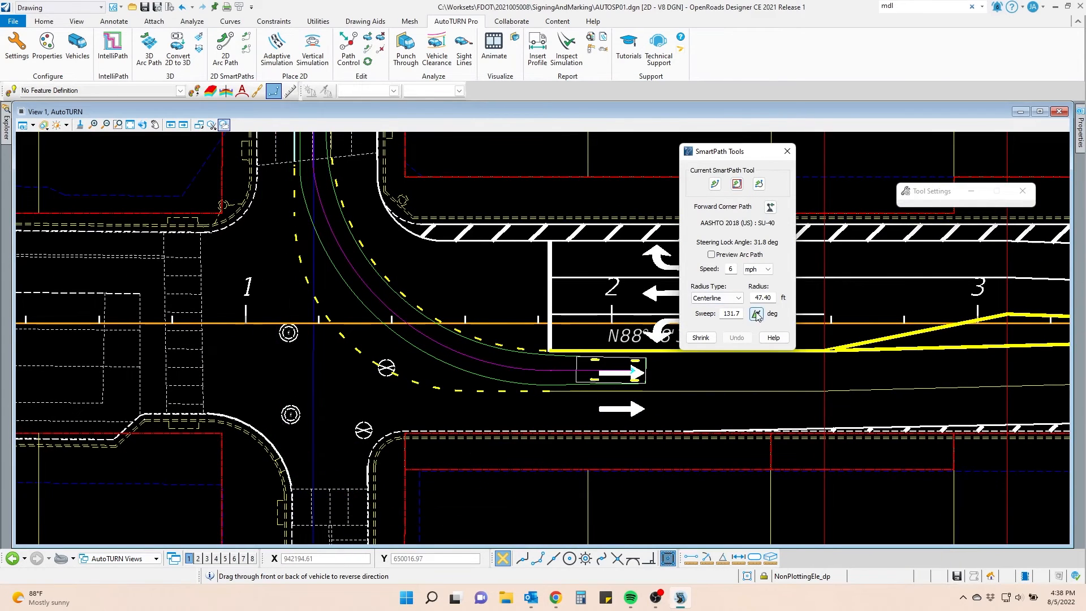
left_click(756, 313)
left_click(622, 389)
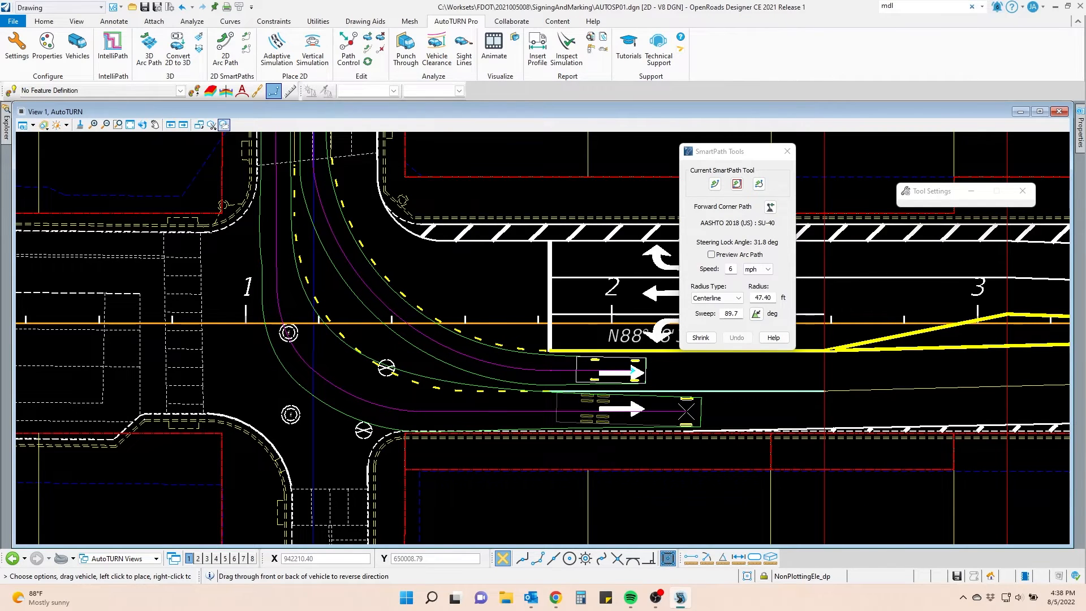
left_click(686, 411)
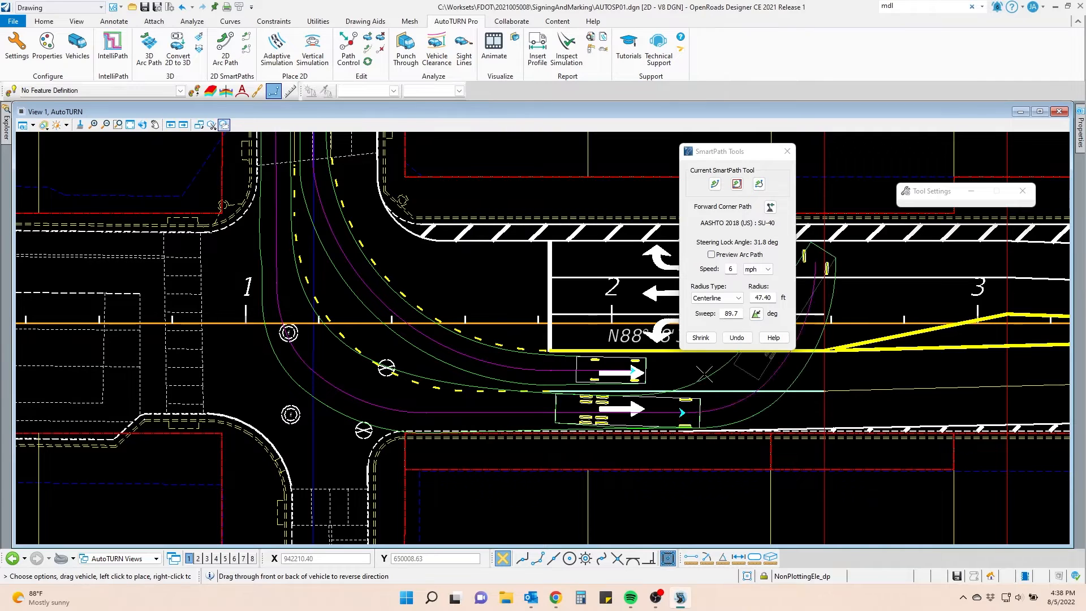
right_click(711, 368)
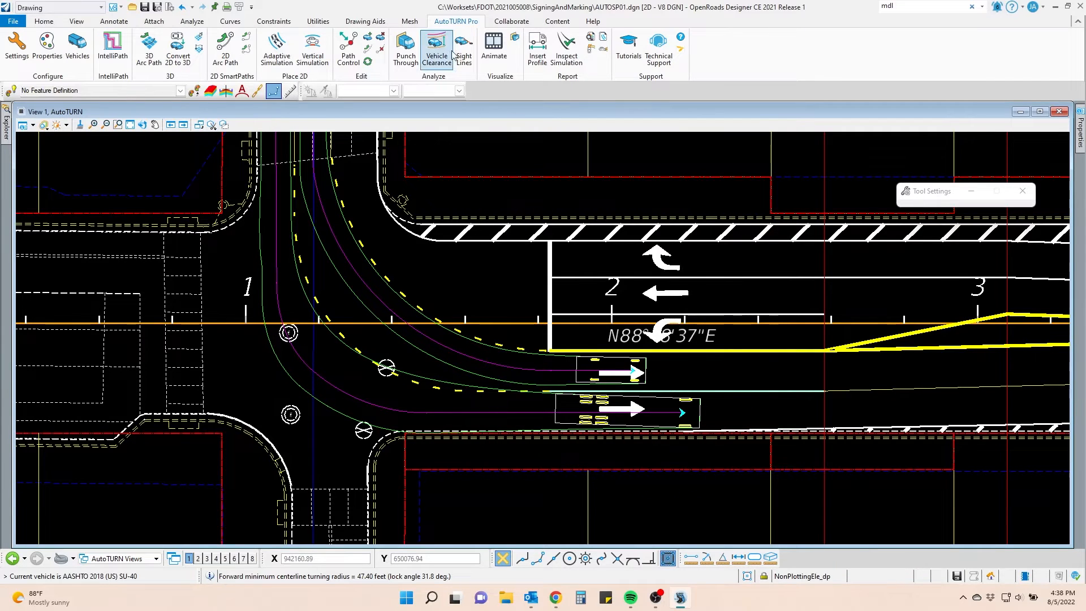
- Use Path Control to widen the truck's left turn to a radius of about 55 ft, following the outer dashed guideline
left_click(315, 50)
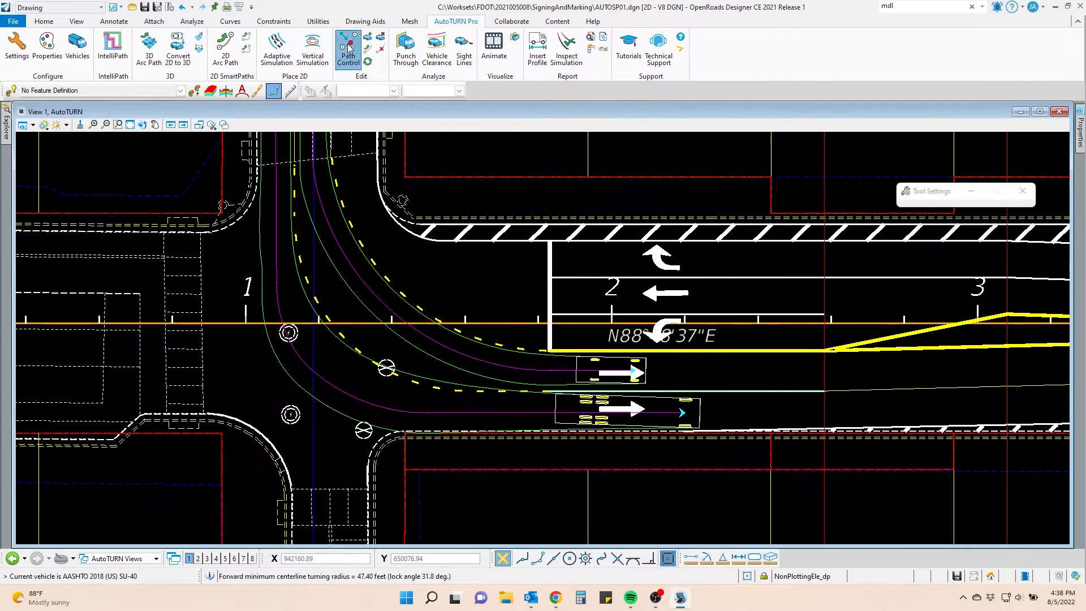
left_click(357, 398)
left_click(317, 375)
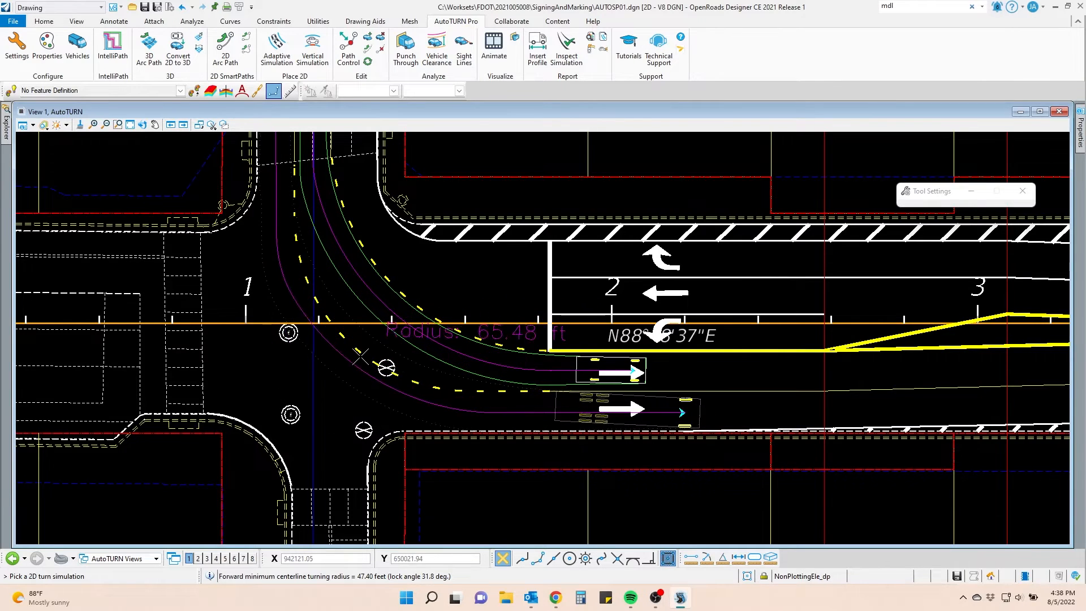
scroll(362, 356, "up", 2)
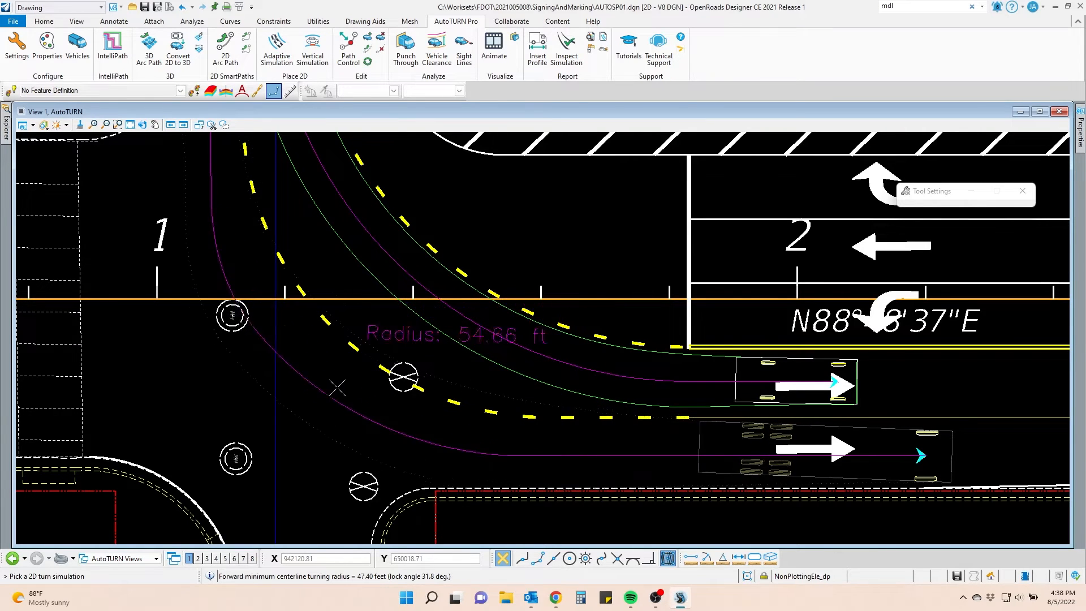
left_click(338, 387)
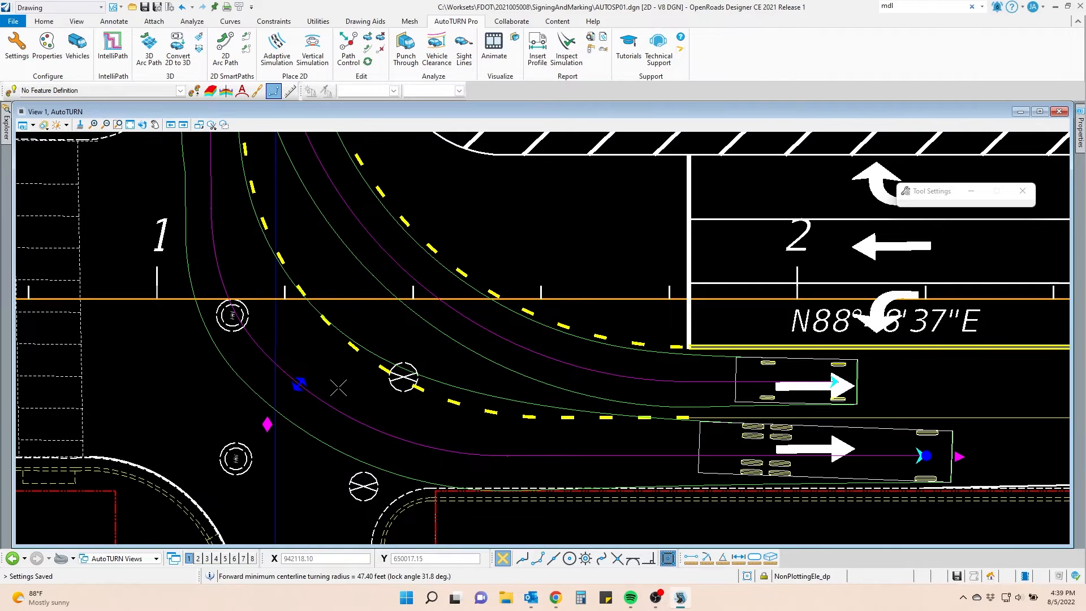
- Pull the exit end of the truck's path slightly back toward the intersection within the outer departure lane
scroll(339, 387, "down", 5)
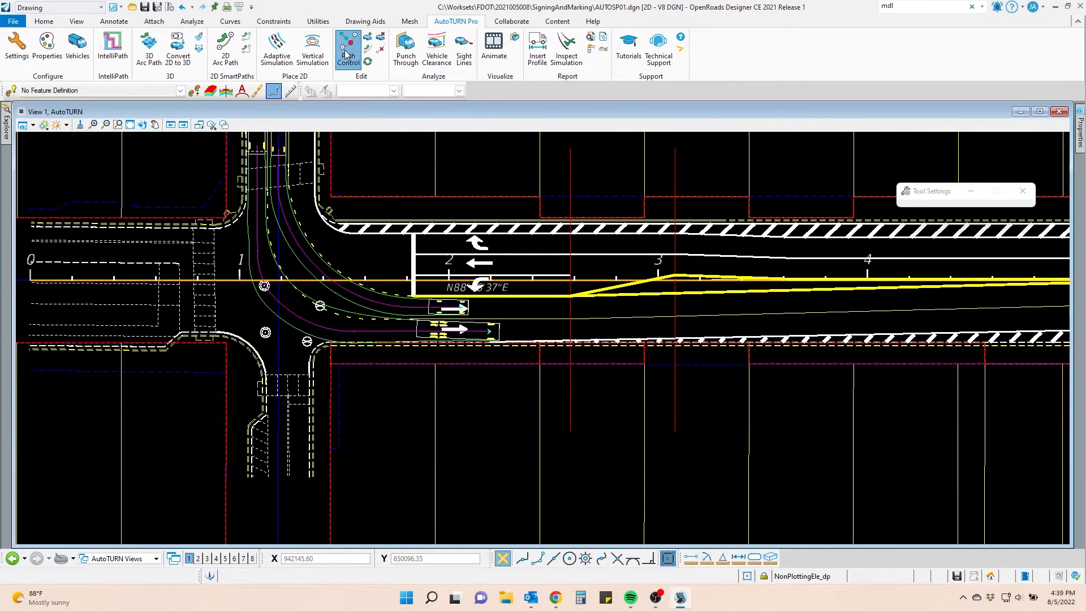
scroll(458, 326, "up", 2)
left_click(458, 323)
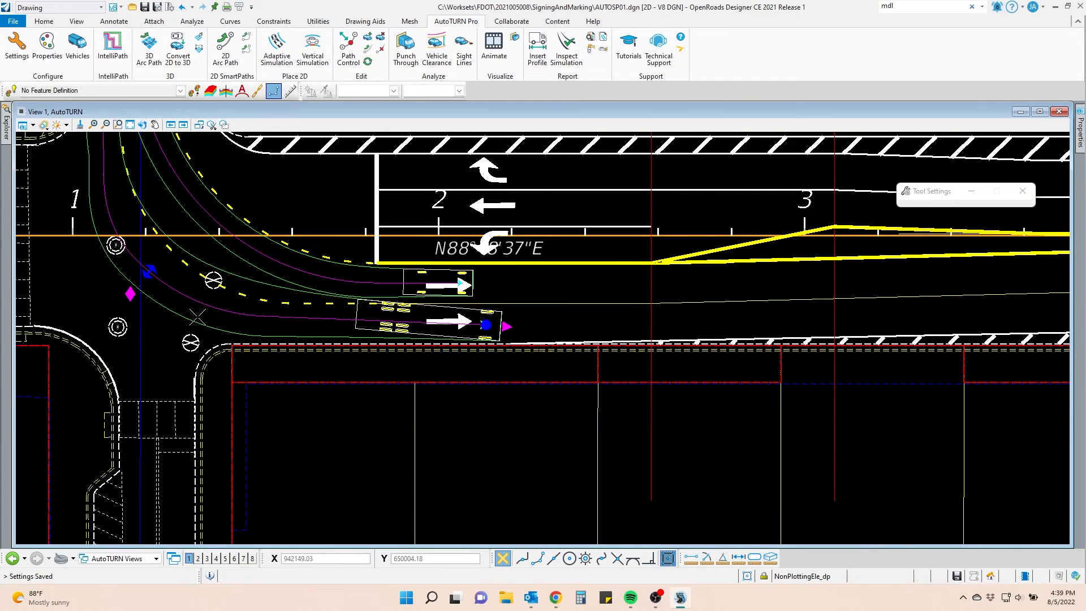
- Rotate the start direction of the truck's path at the crosswalk to a start angle of about 2 degrees
middle_click_drag(182, 301, 312, 436)
middle_click_drag(269, 250, 312, 343)
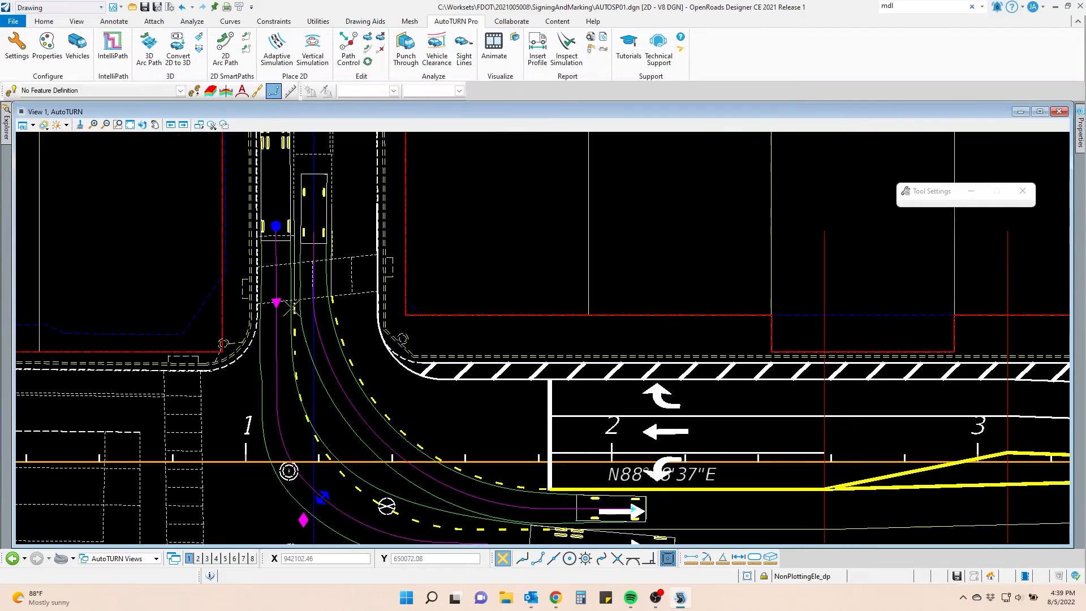
left_click(275, 303)
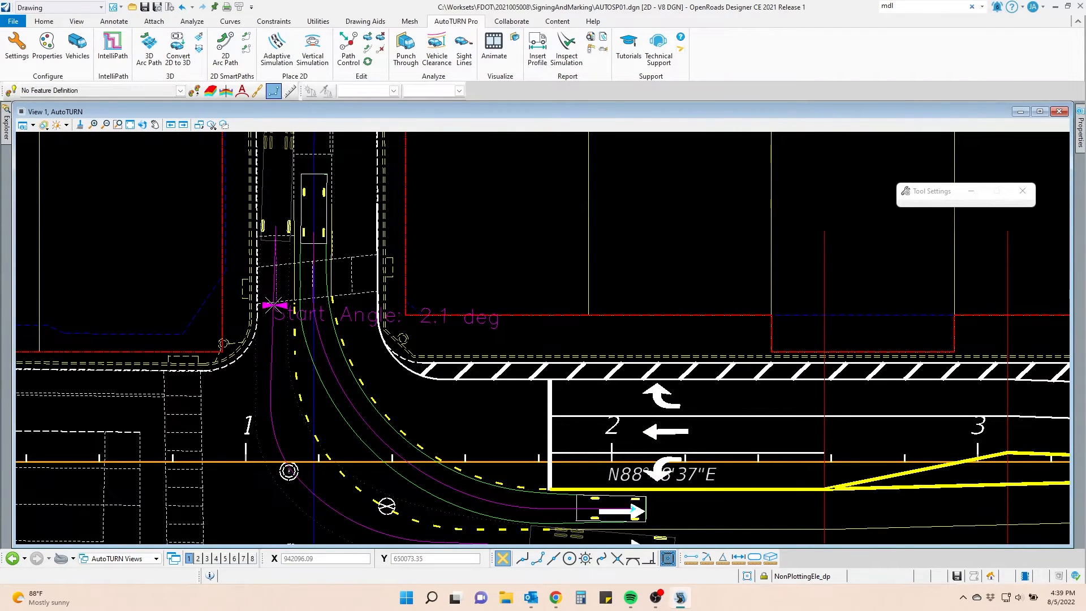
left_click(274, 302)
- Reposition the truck's start node in the outer approach lane, just before the crosswalk
left_click(276, 226)
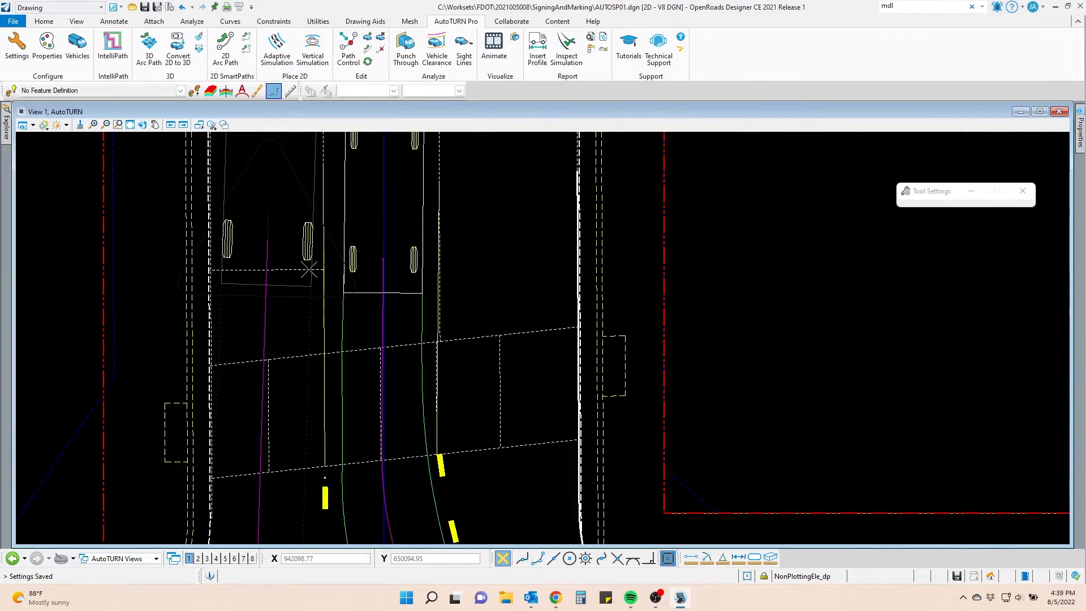
scroll(314, 263, "down", 2)
left_click(304, 261)
scroll(317, 258, "down", 4)
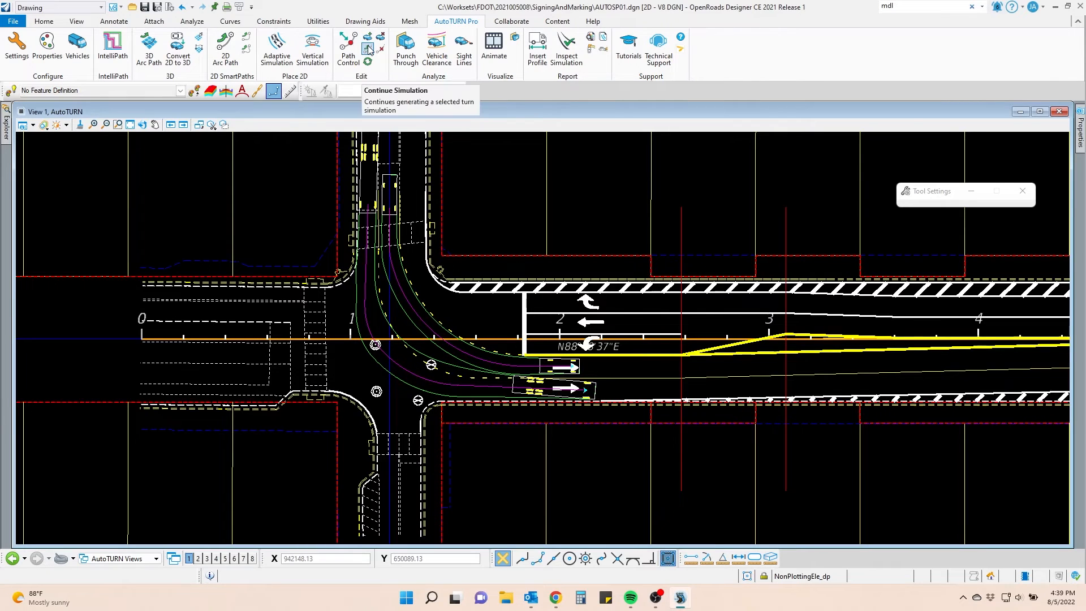
- Run the animation of the SU-40 truck's left turn and close it after playback
left_click(371, 51)
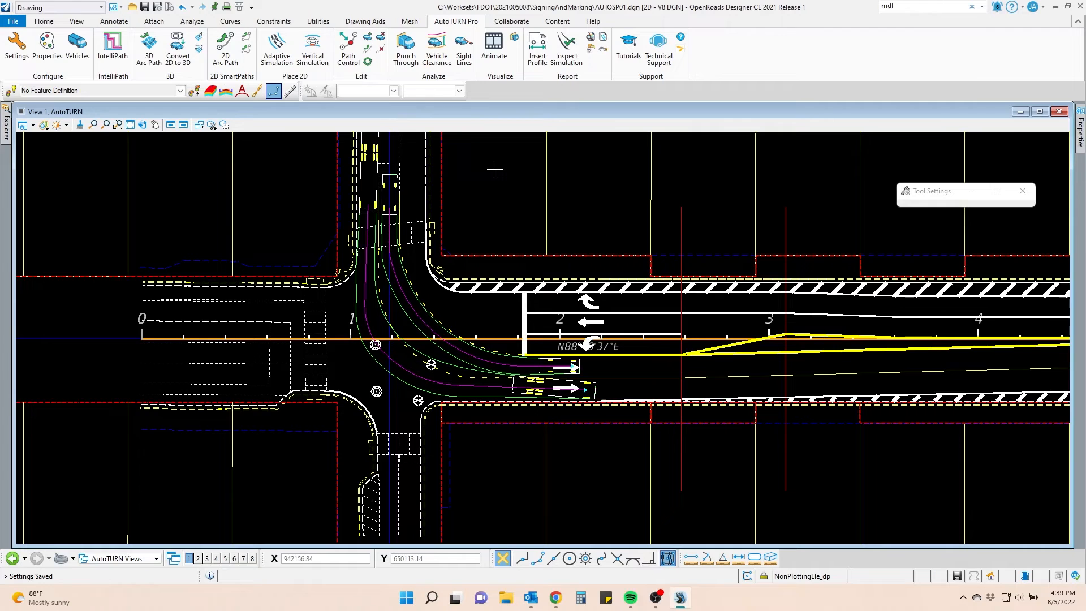
left_click(494, 51)
scroll(388, 343, "up", 2)
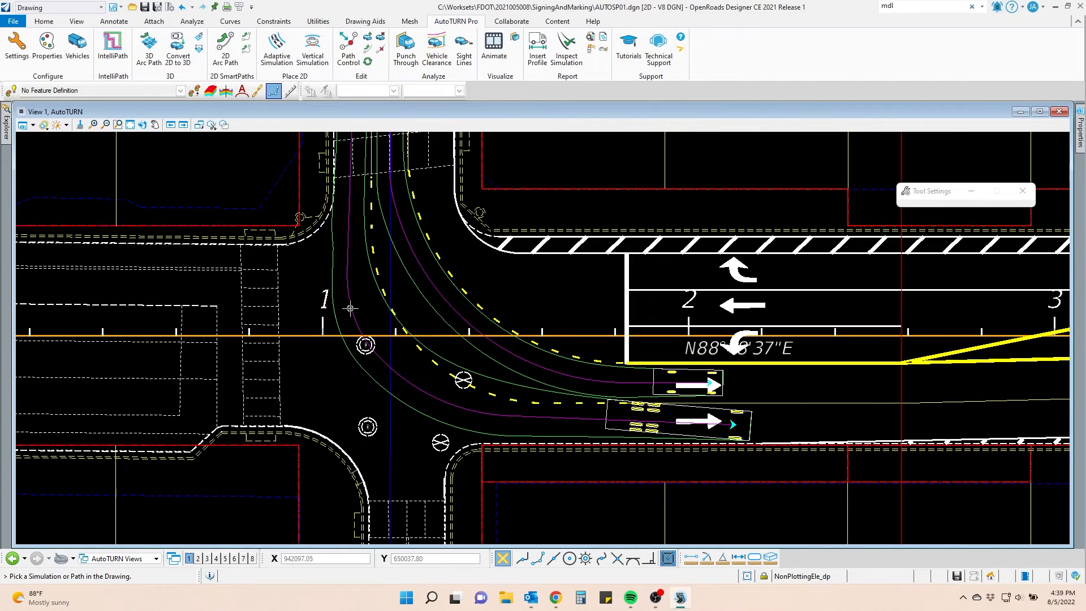
left_click(354, 308)
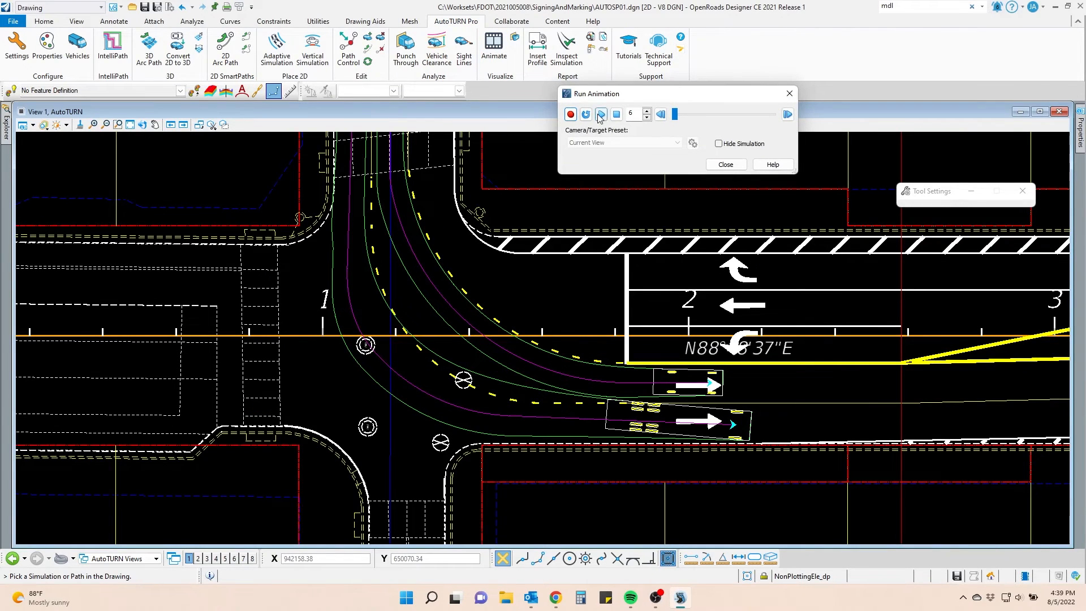
left_click(600, 115)
left_click(735, 166)
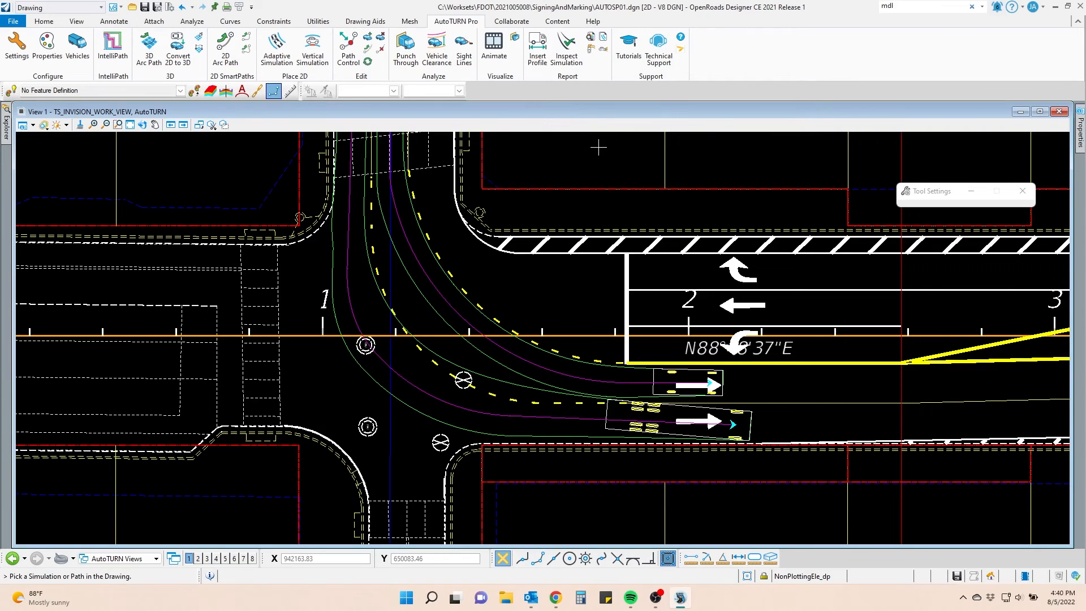
- Pick the truck's turn simulation for editing and move its end node back along the outer departure lane, near the straight arrow
left_click(367, 62)
left_click(733, 424)
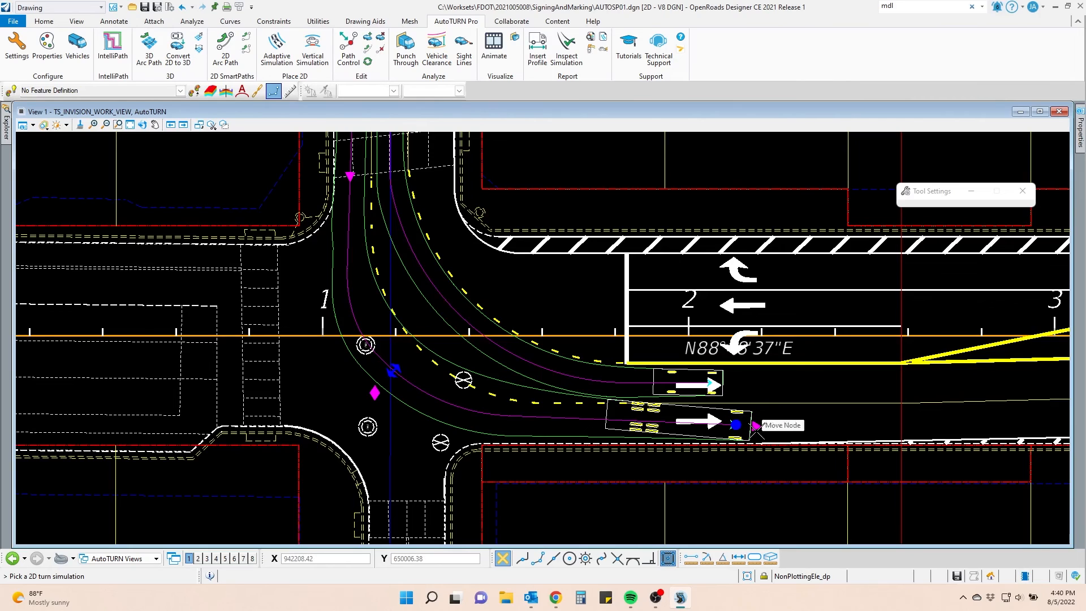
left_click(755, 426)
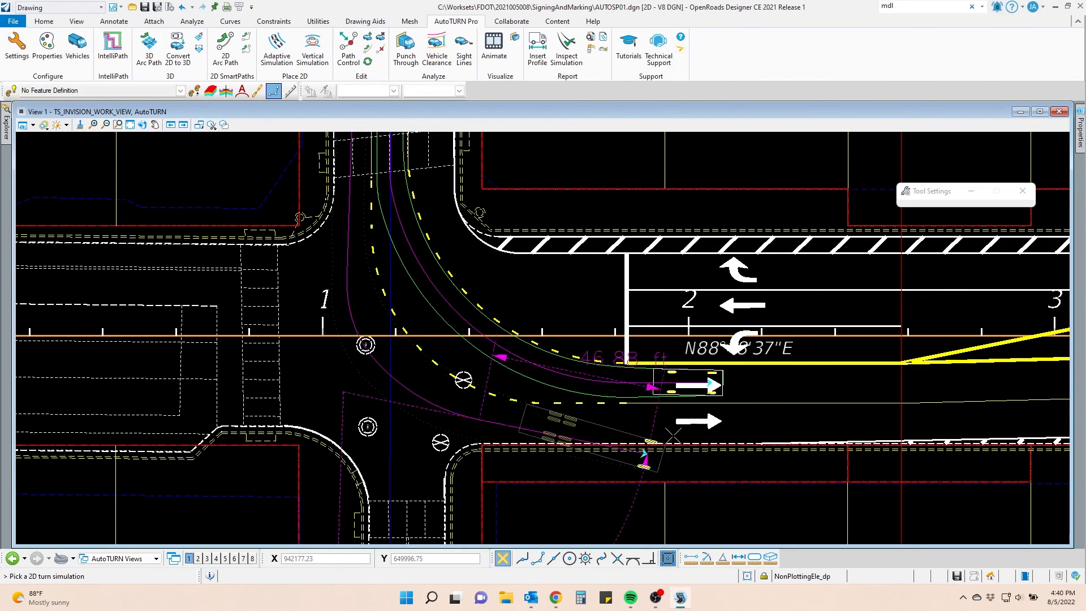
scroll(719, 425, "up", 4)
scroll(716, 430, "down", 2)
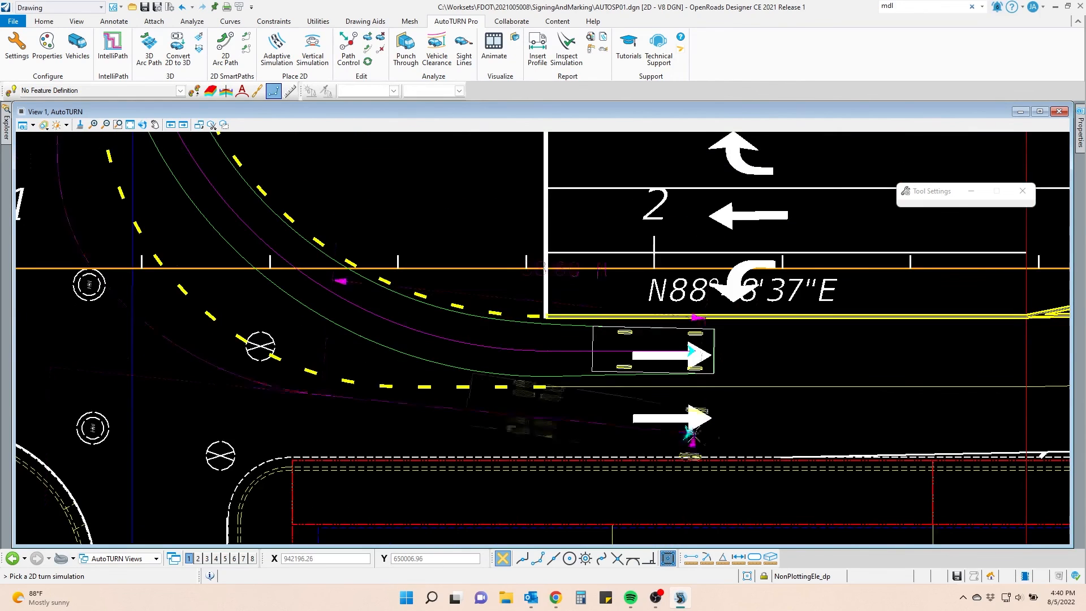